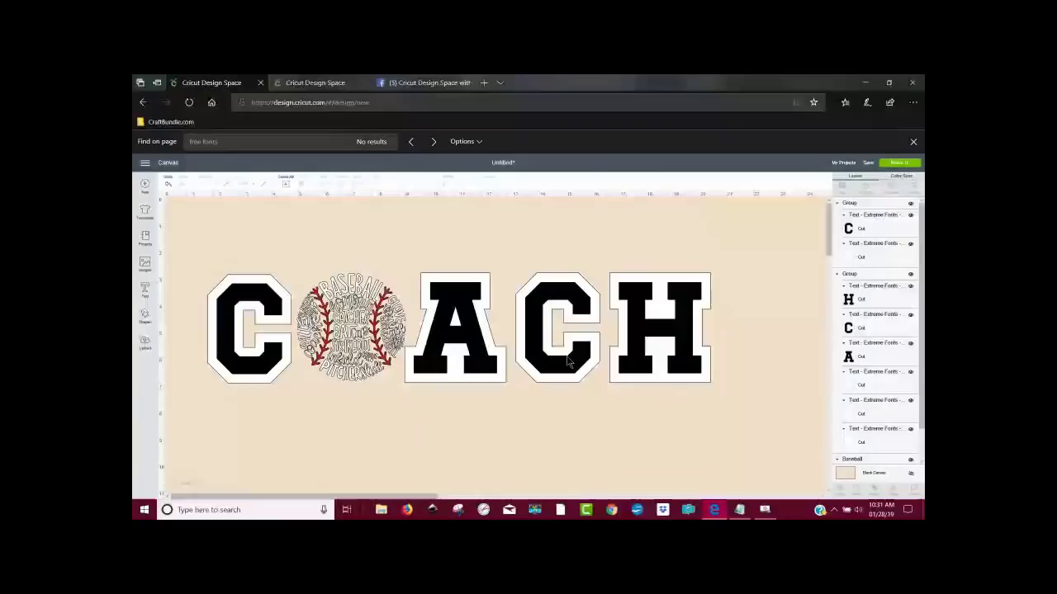
Step: On the blank canvas, search the image cartridges for 'typography'
left_click(316, 82)
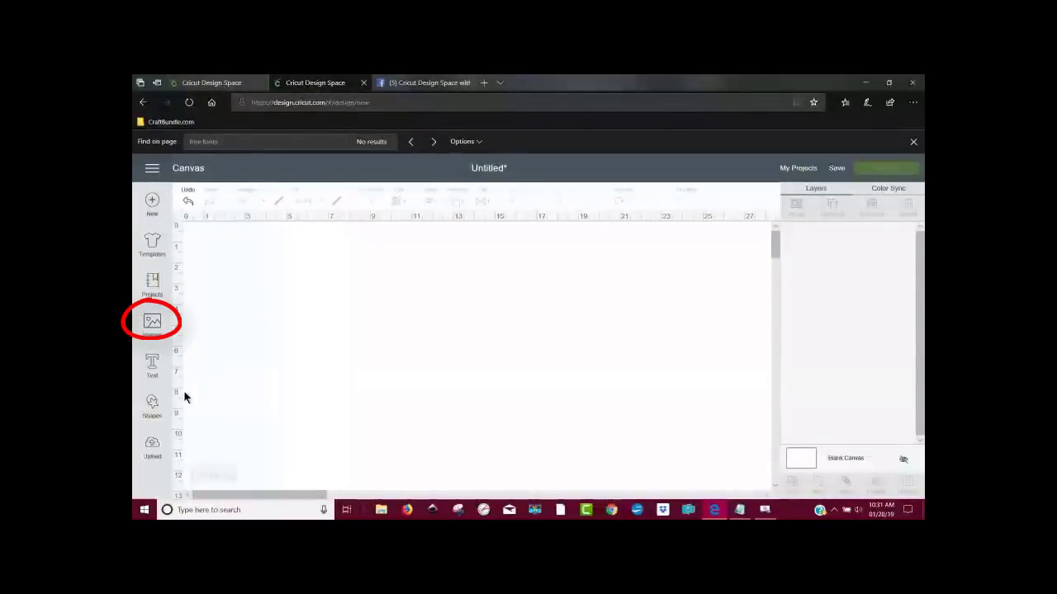
left_click(153, 322)
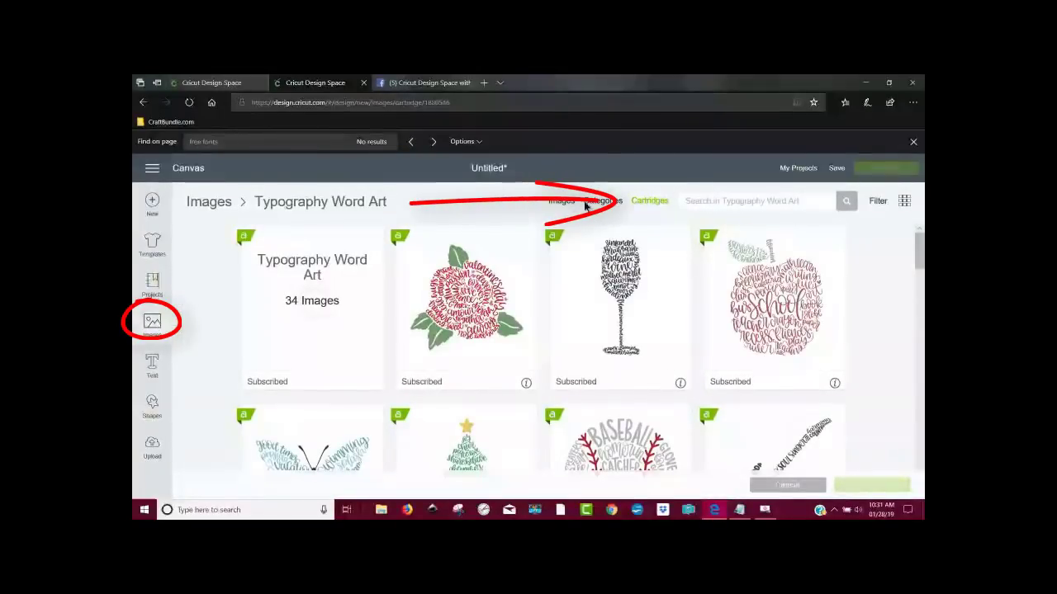
left_click(651, 202)
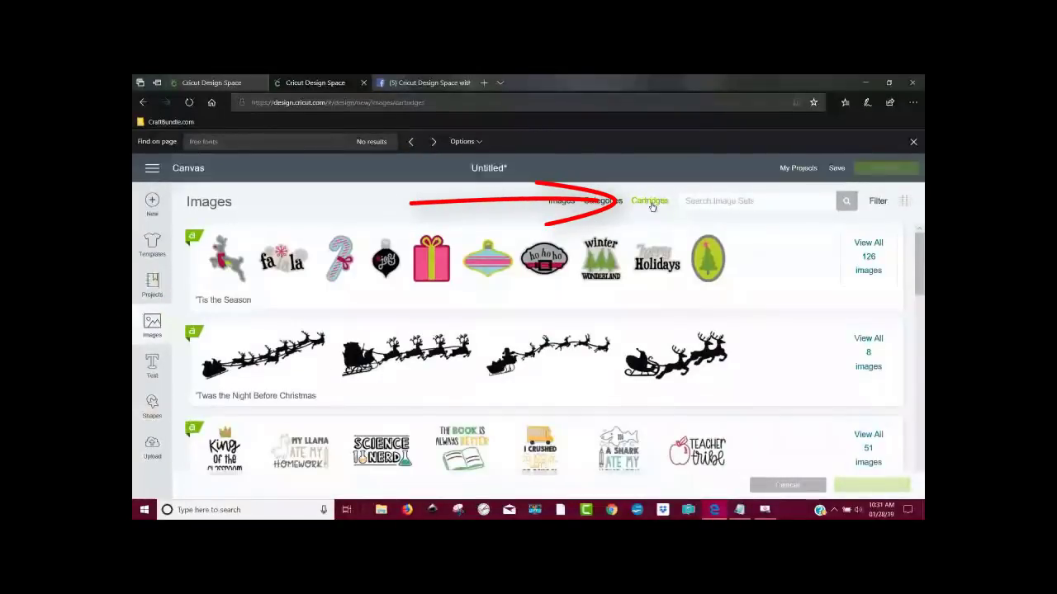
left_click(707, 201)
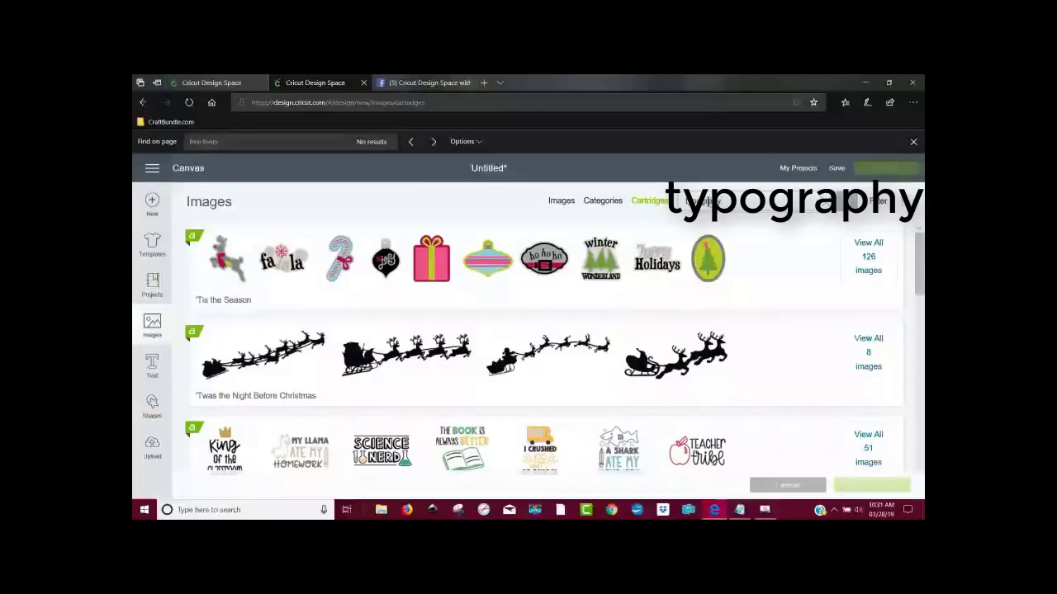
type("typography")
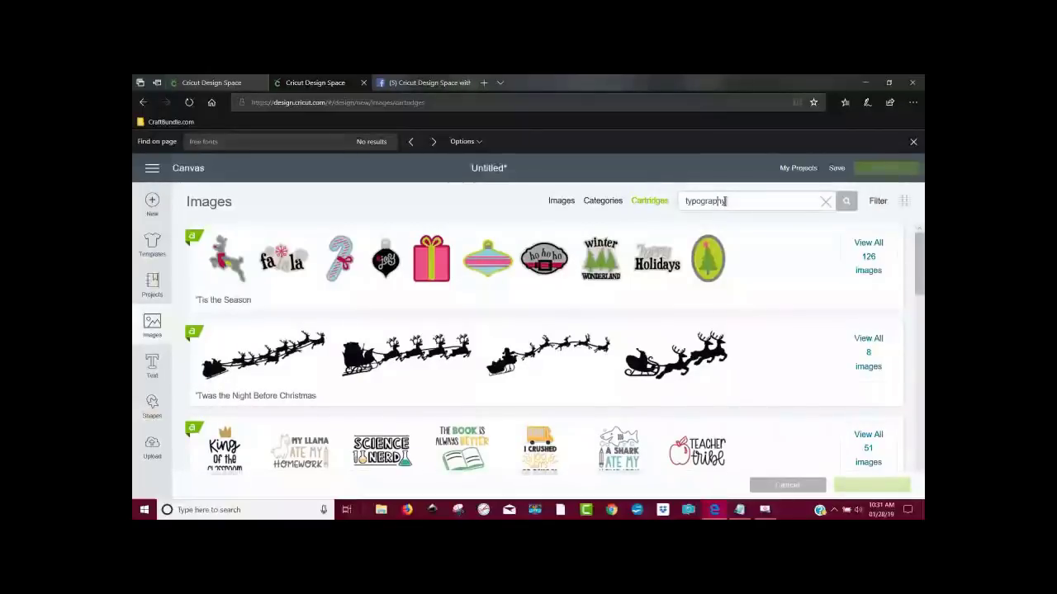
key("Return")
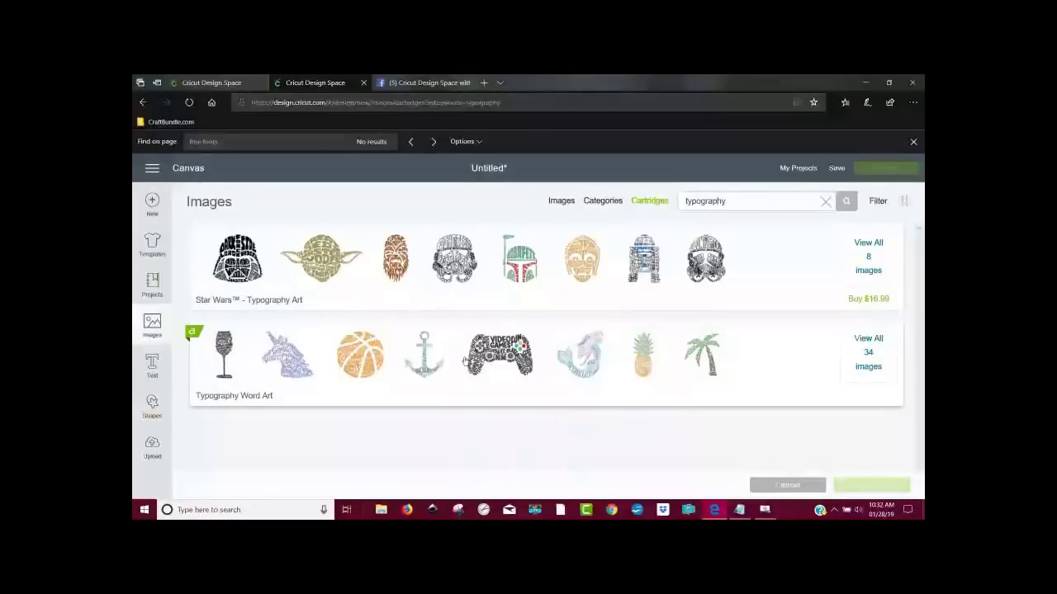
Step: Insert the Baseball image from the Typography Word Art set onto the canvas
left_click(866, 363)
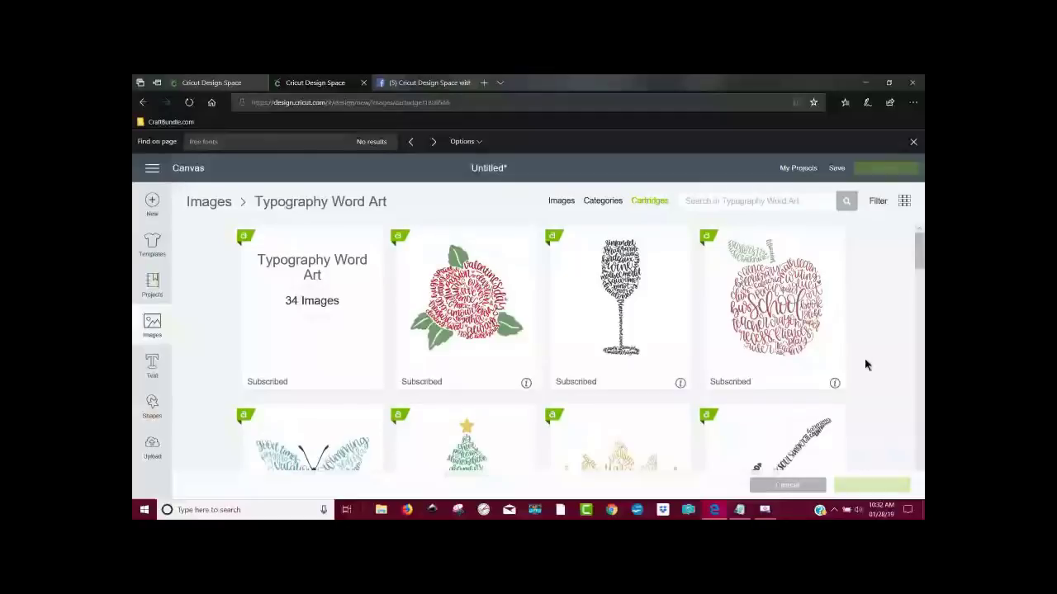
scroll(865, 364, "down", 5)
scroll(865, 364, "down", 1)
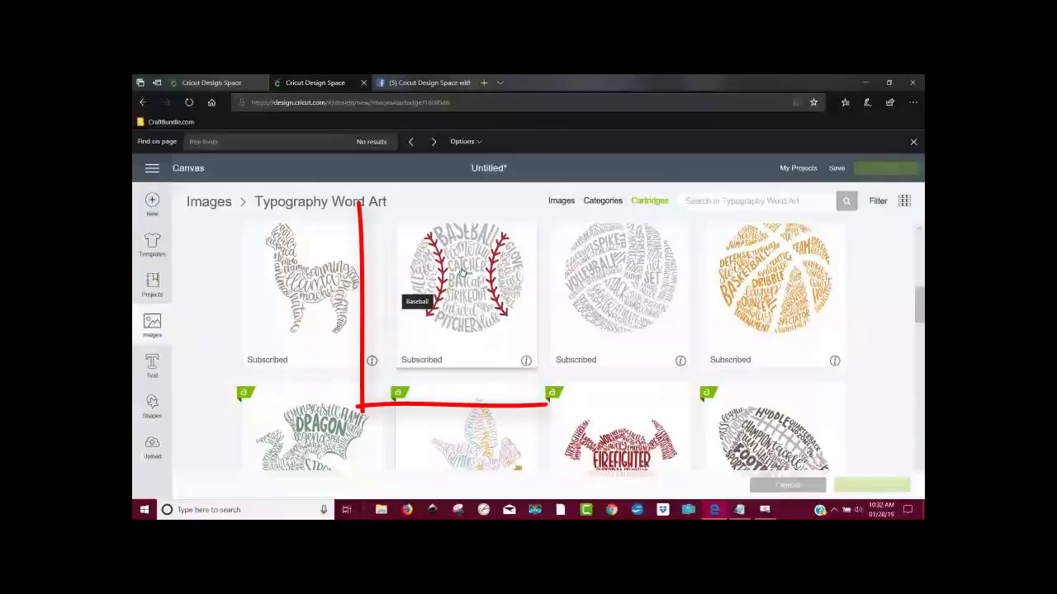
left_click(463, 273)
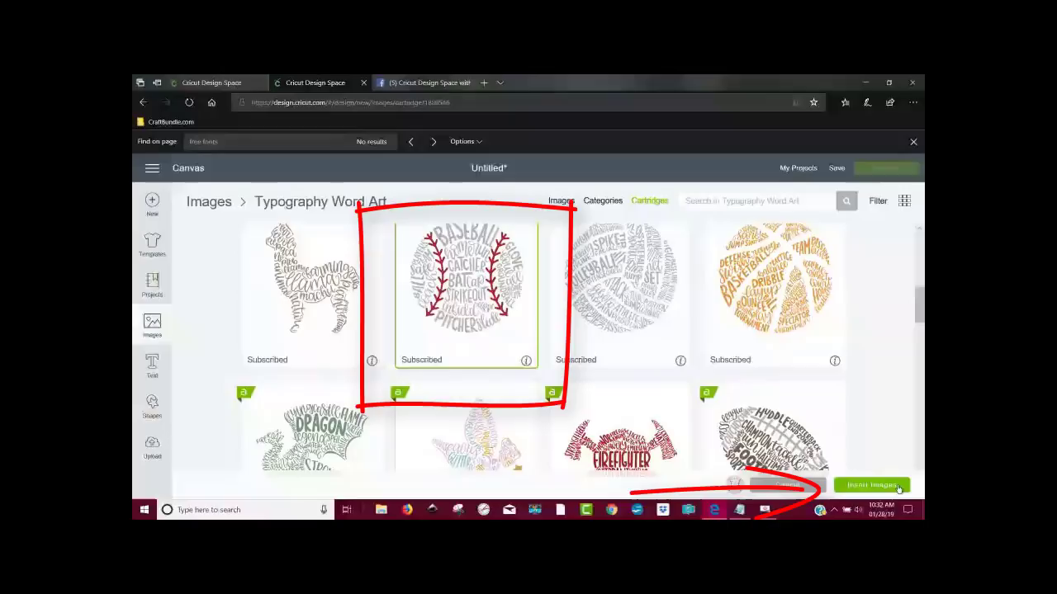
left_click(898, 487)
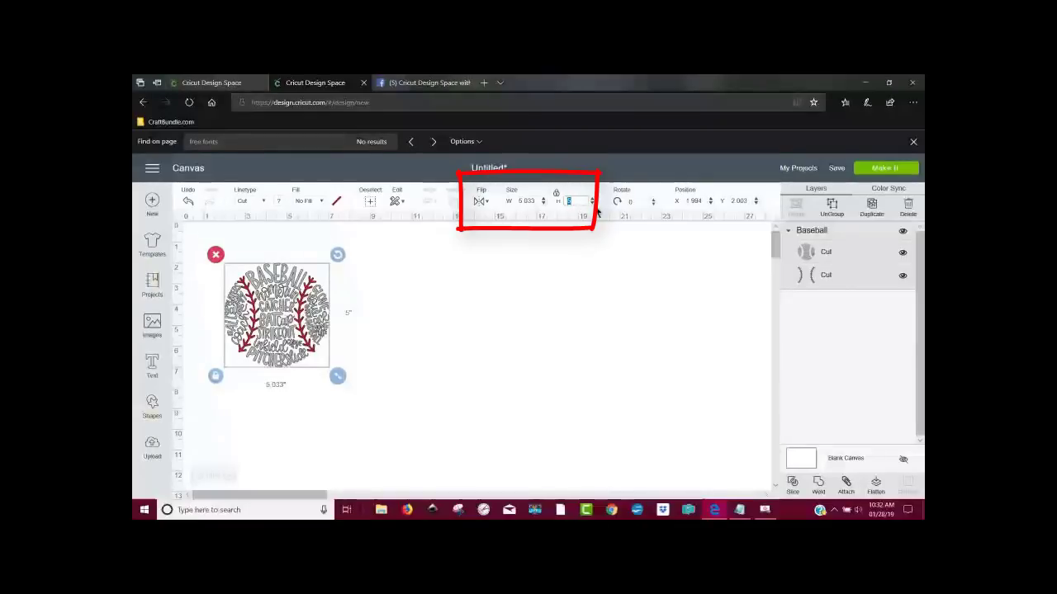
Step: Resize the baseball image to 4 in tall (4.027 x 4) and drag it mid-canvas
type("4")
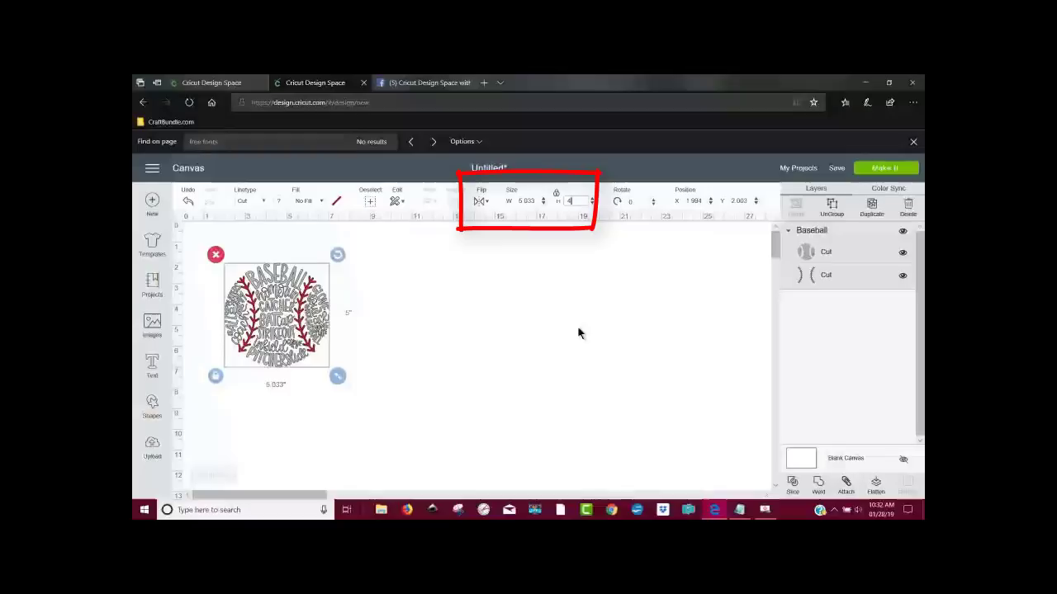
key("Return")
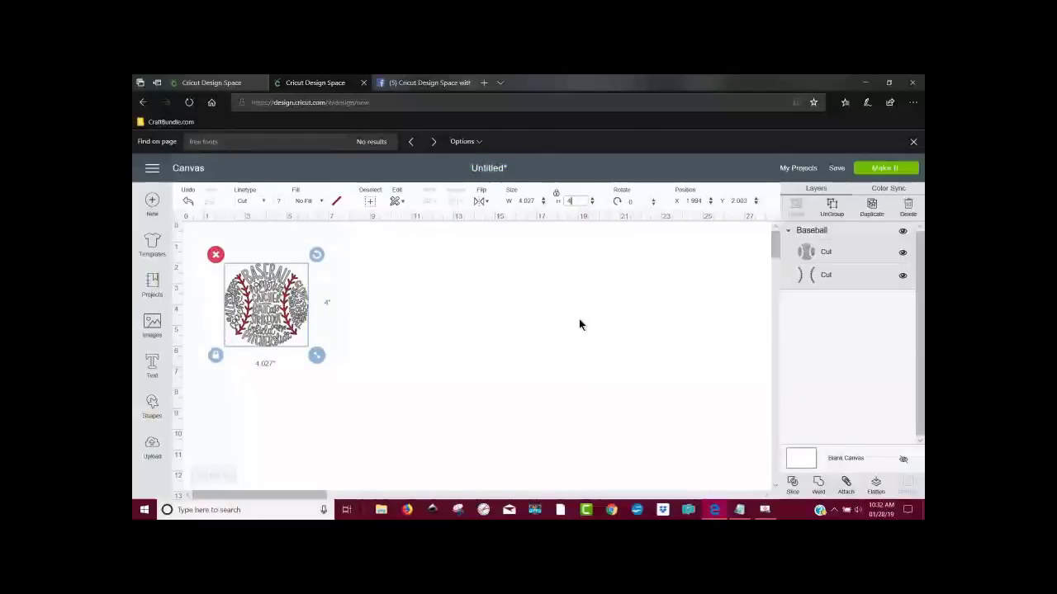
left_click_drag(296, 316, 579, 337)
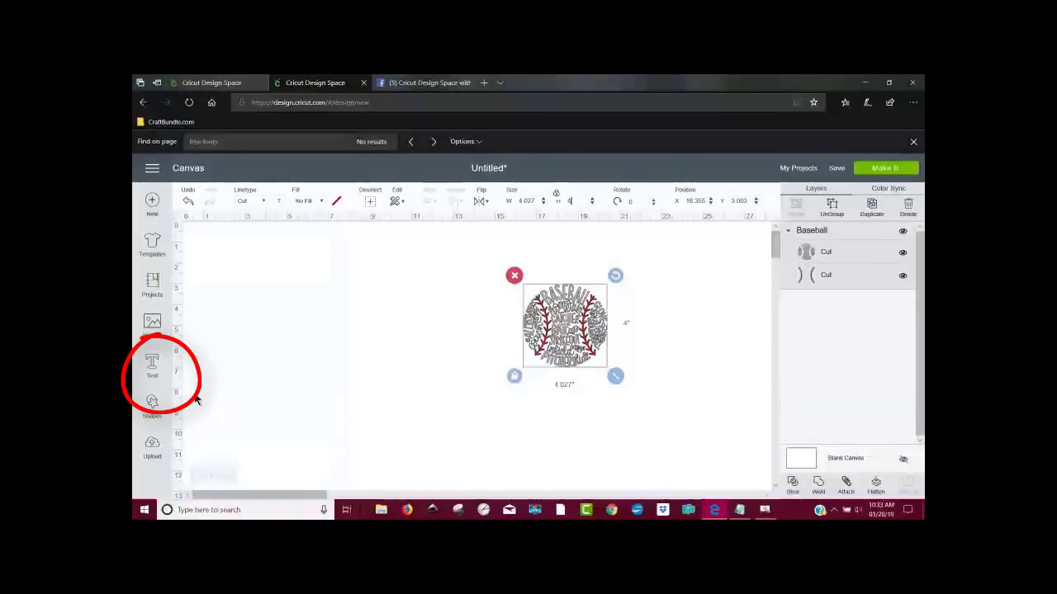
Step: Add a letter 'C' in Extreme Fonts Little League and move it higher
left_click(153, 367)
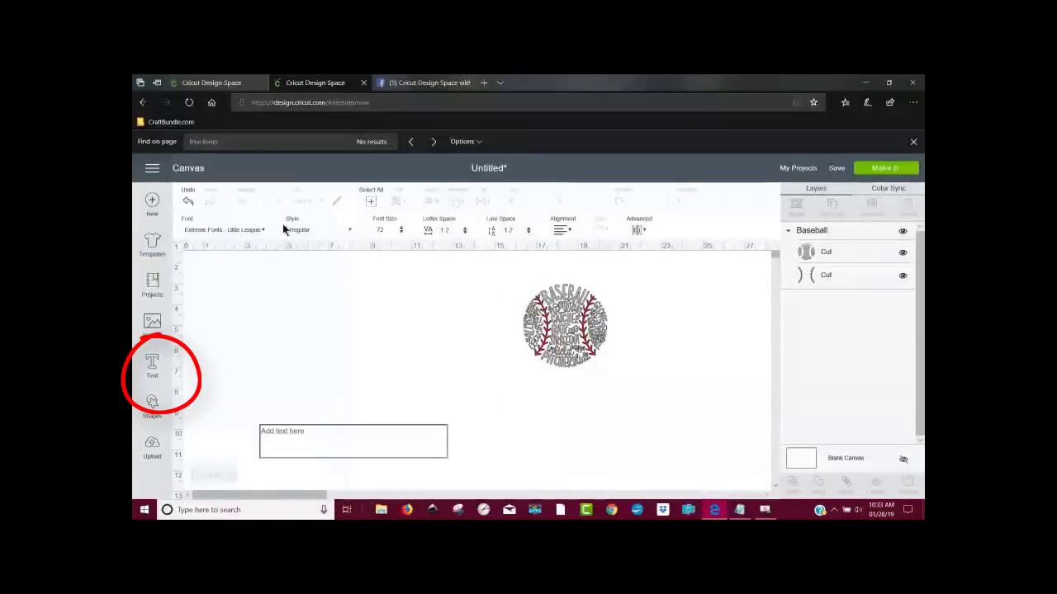
left_click(236, 232)
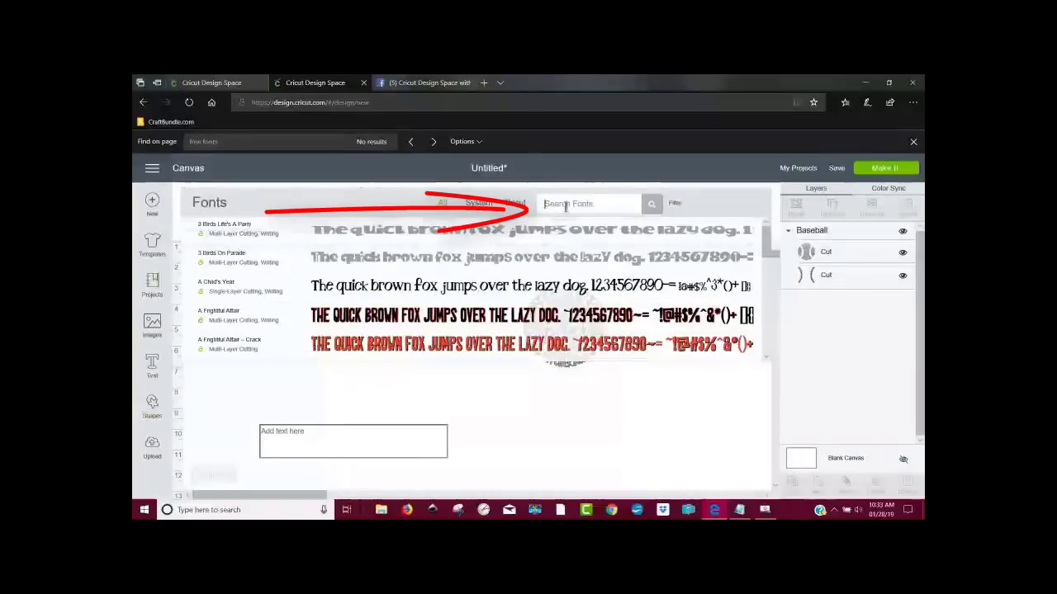
type("ex")
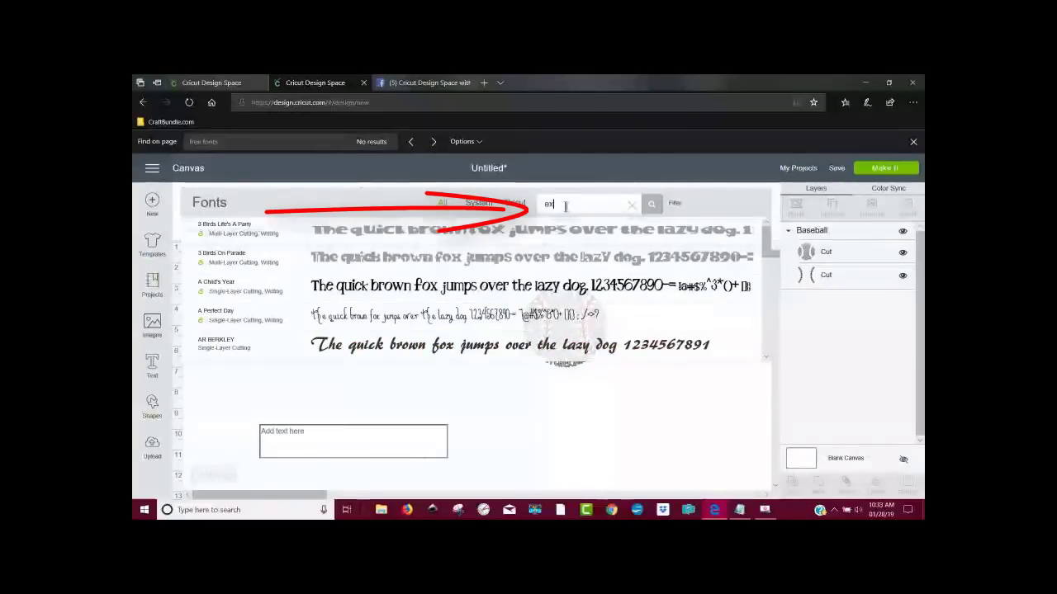
type("treme")
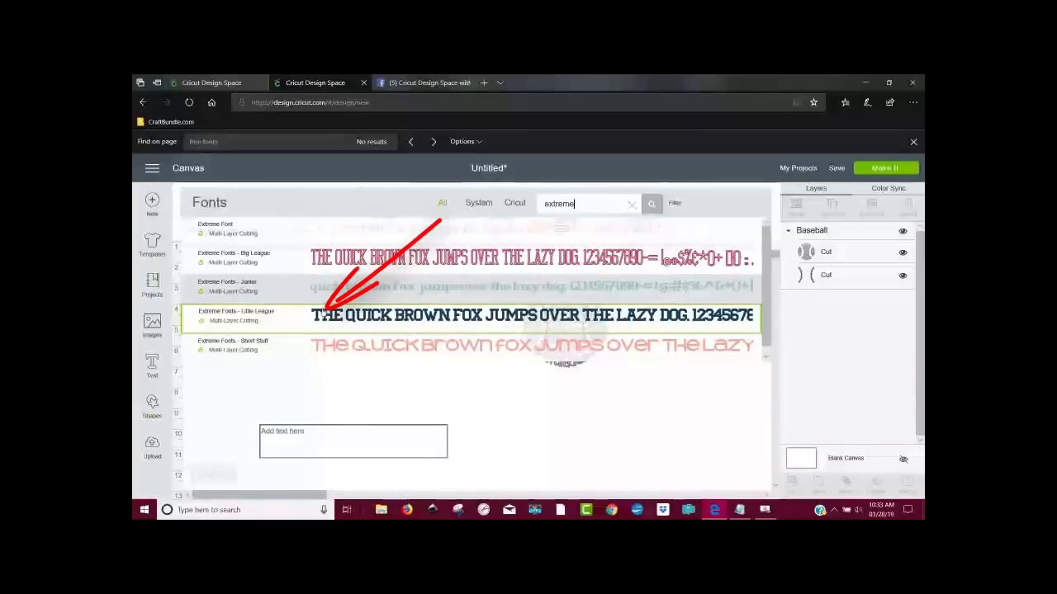
left_click(430, 325)
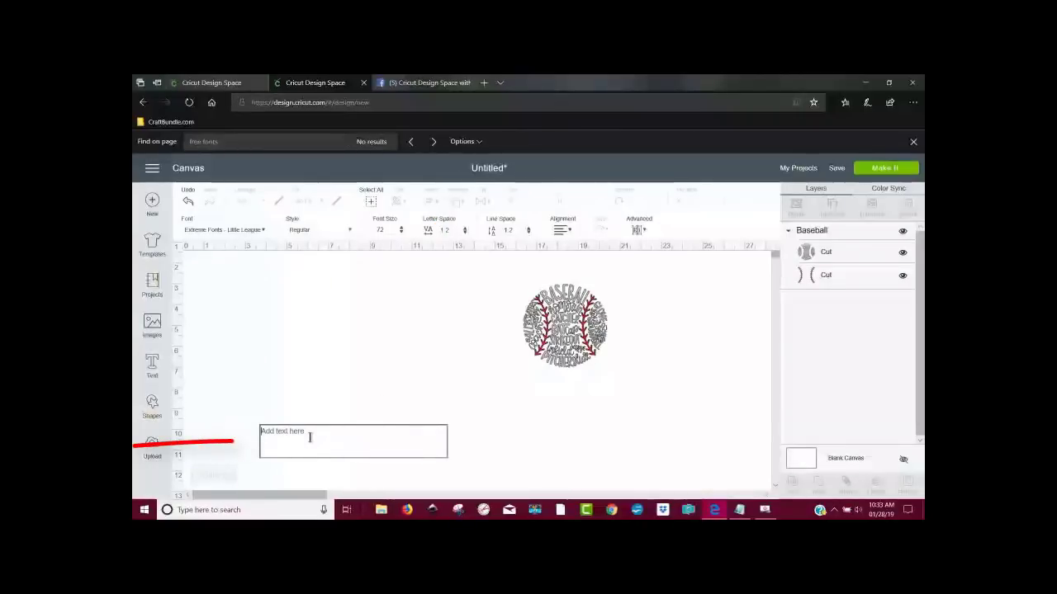
type("C")
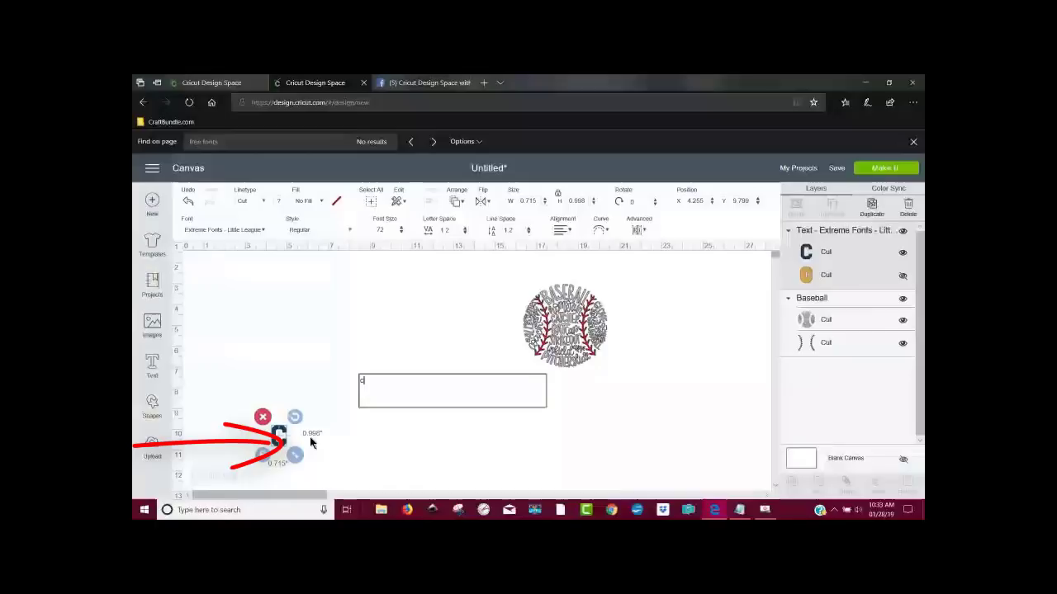
left_click(408, 446)
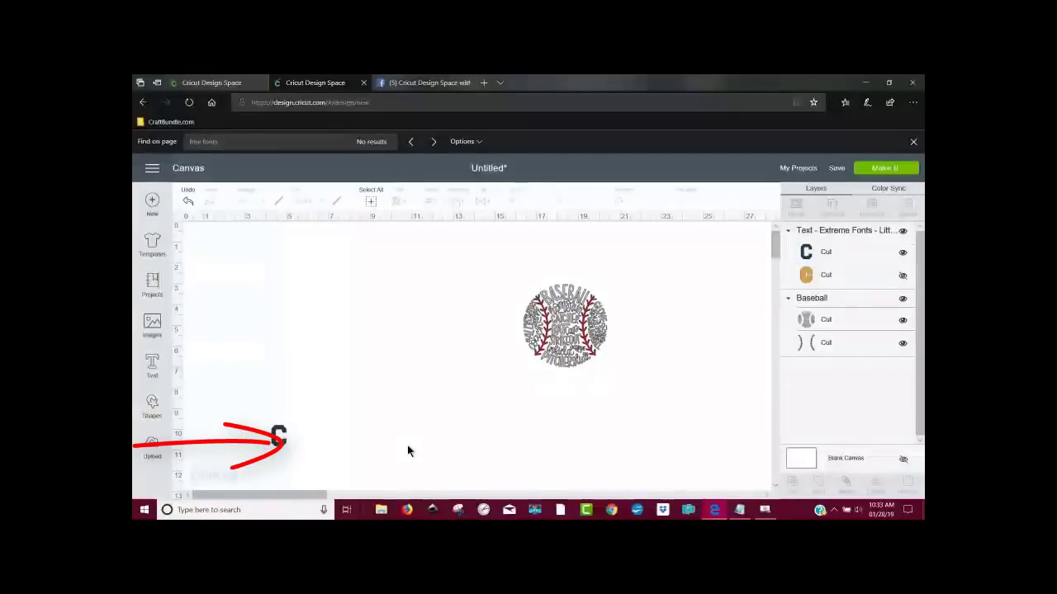
left_click_drag(280, 445, 296, 343)
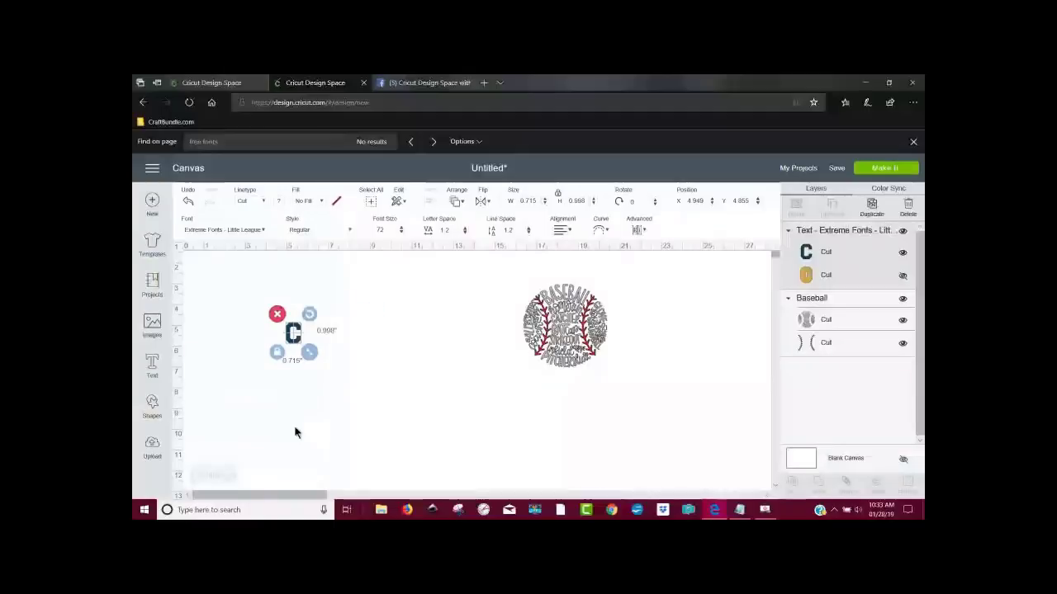
Step: Add a second text box reading 'Ach' in the same font
left_click(154, 370)
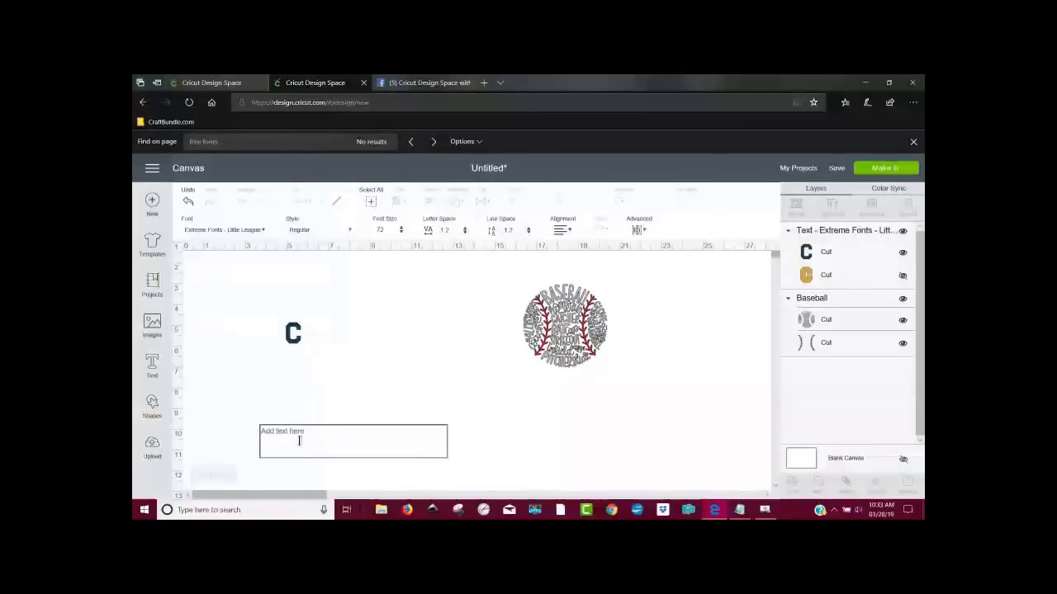
type("A")
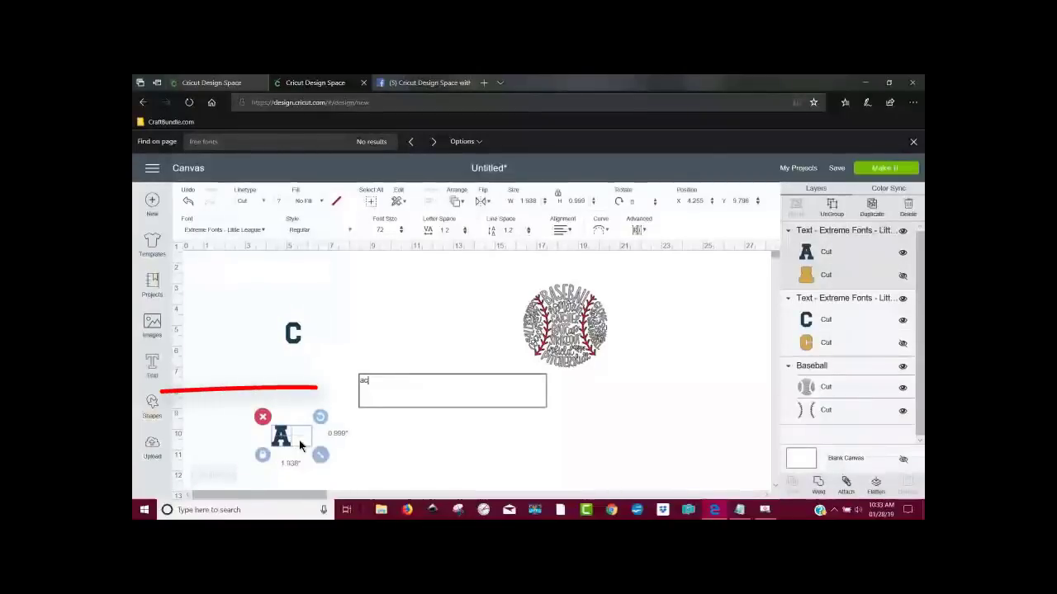
type("ch")
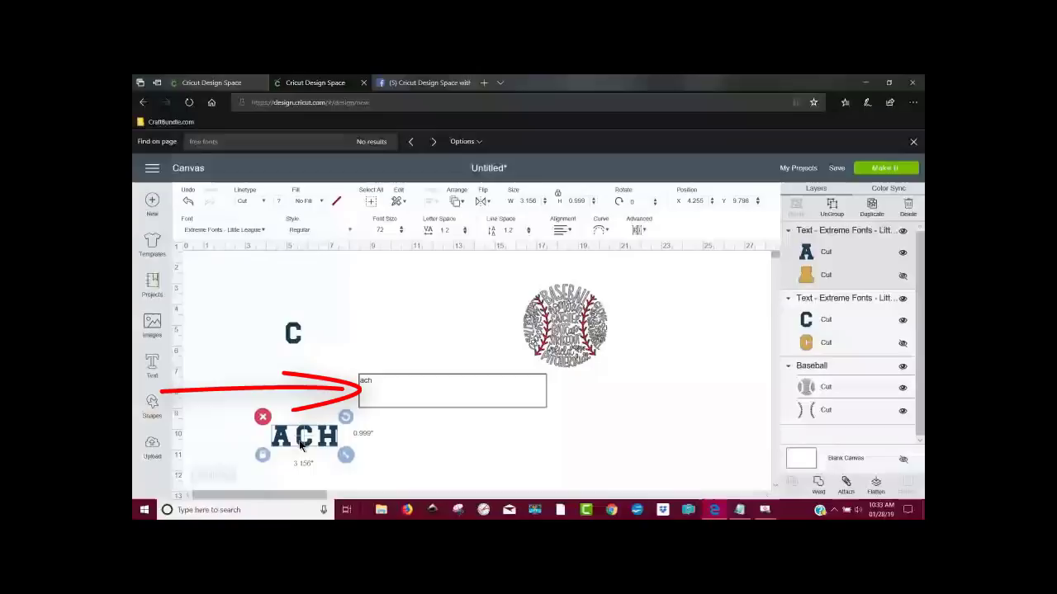
left_click(401, 472)
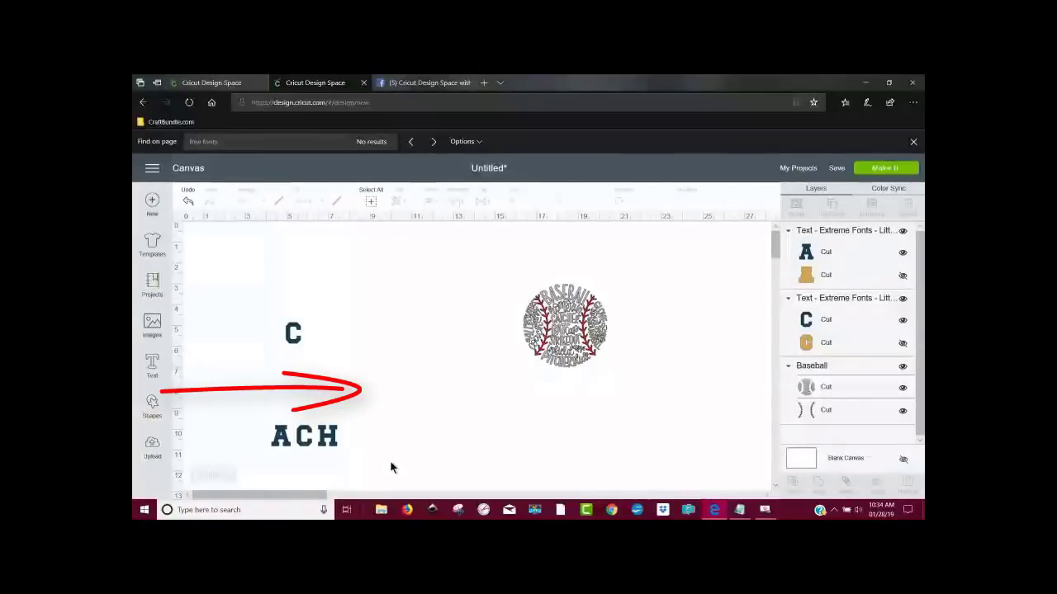
Step: Place ACH beside the C, unhide both gold backing layers, and select both text groups
mouse_move(331, 437)
left_mouse_down()
mouse_move(391, 345)
mouse_move(380, 345)
left_mouse_up()
left_click(430, 399)
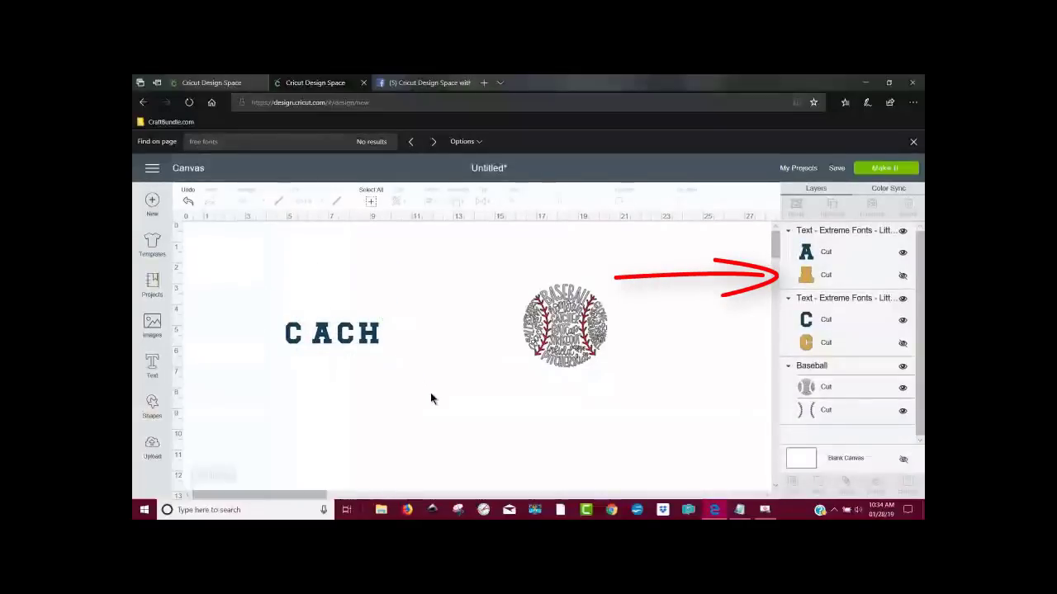
left_click(902, 276)
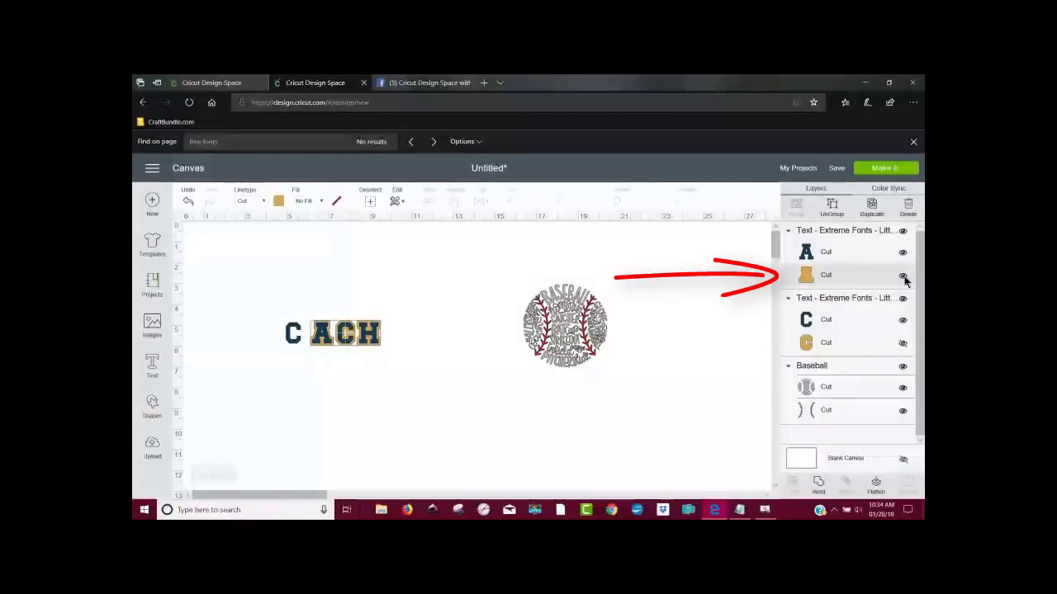
left_click(902, 345)
left_click(387, 415)
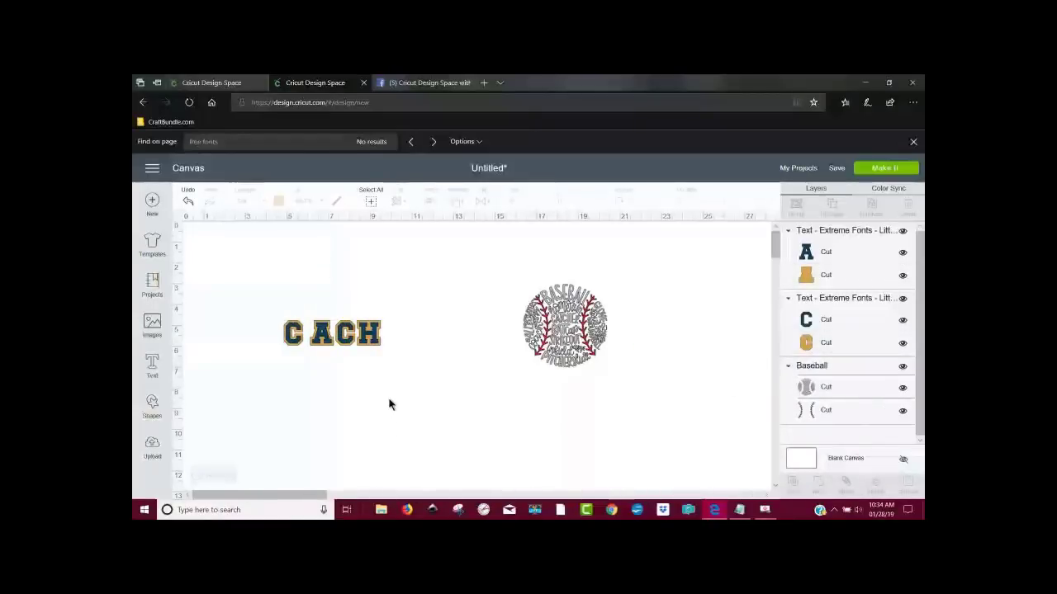
left_click_drag(407, 374, 256, 307)
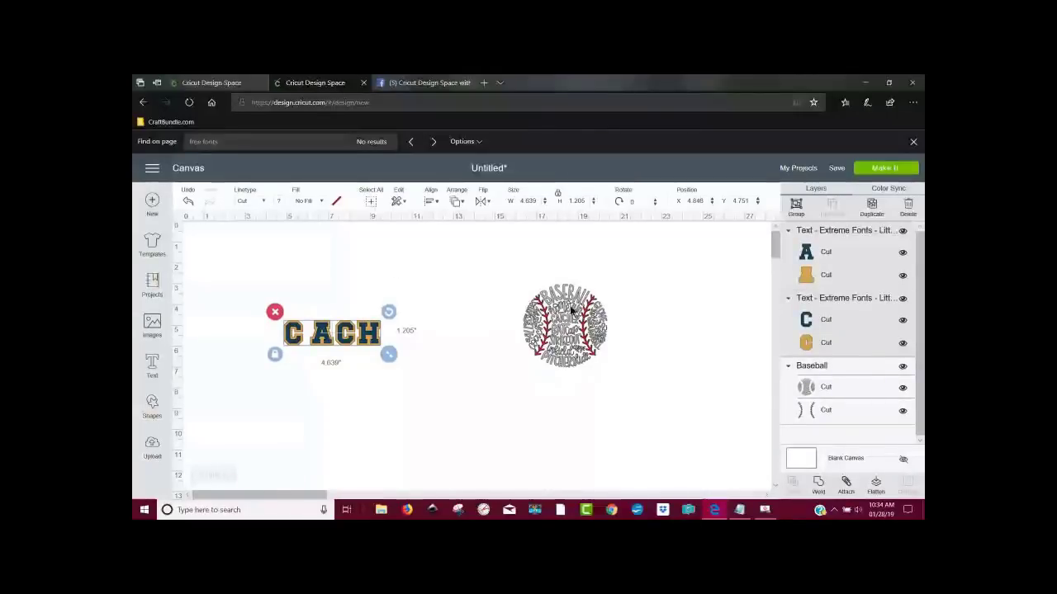
Step: Set the C and ACH group height to 4 in, making it 15.401 in wide
double_click(578, 201)
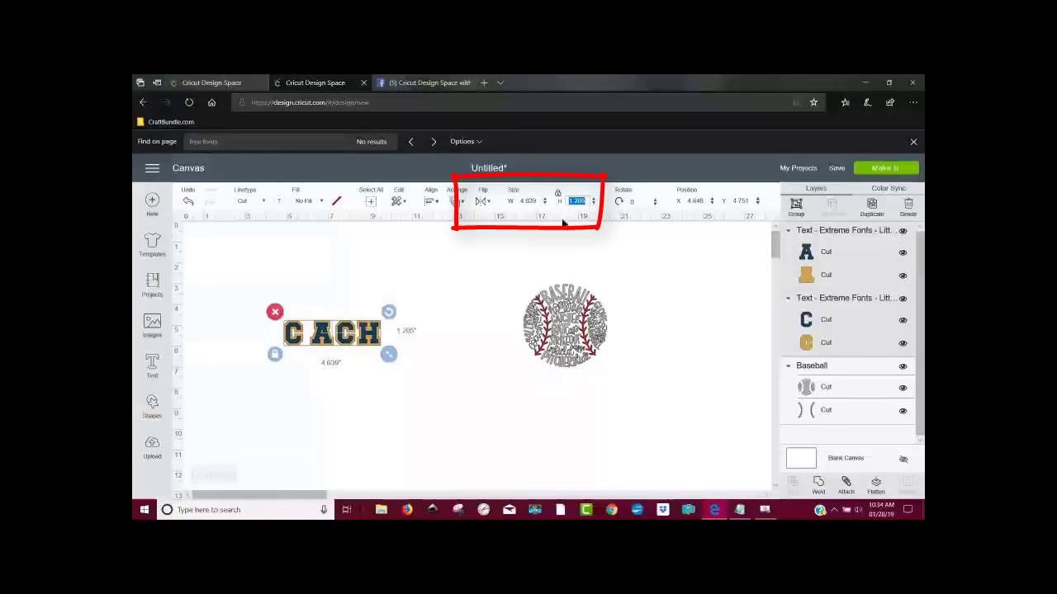
type("4")
key("Return")
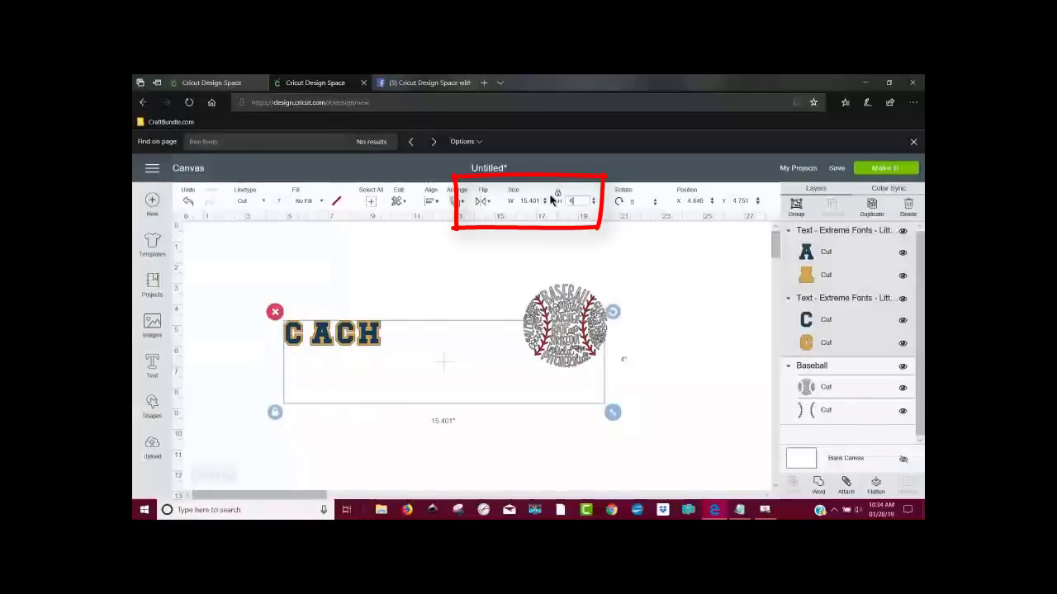
Step: Slide the baseball between C and ACH, closing ACH against it so it reads COACH
left_click(496, 426)
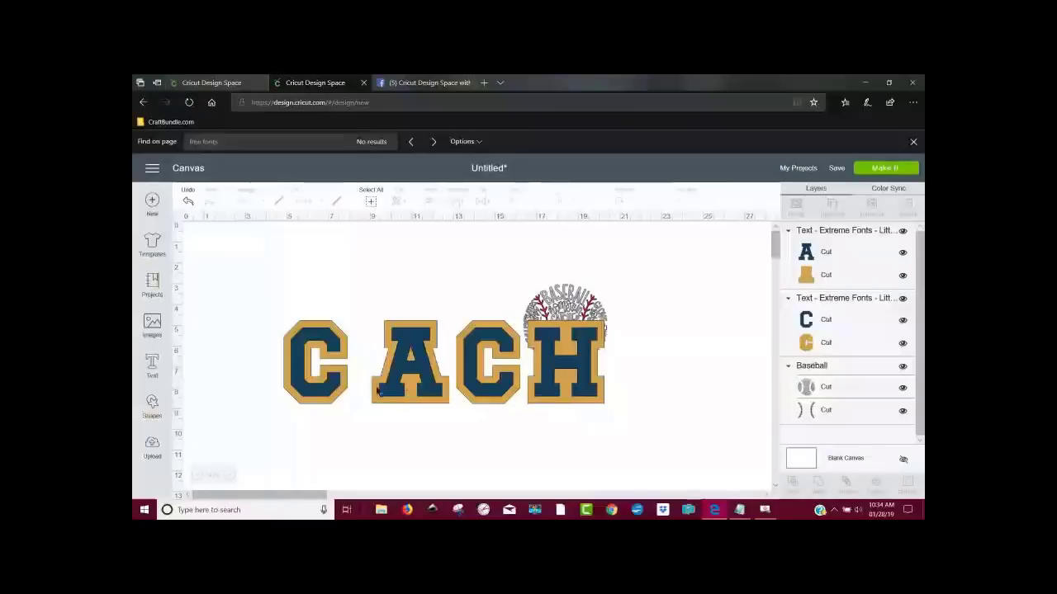
left_click_drag(434, 372, 544, 368)
left_click_drag(568, 298, 395, 335)
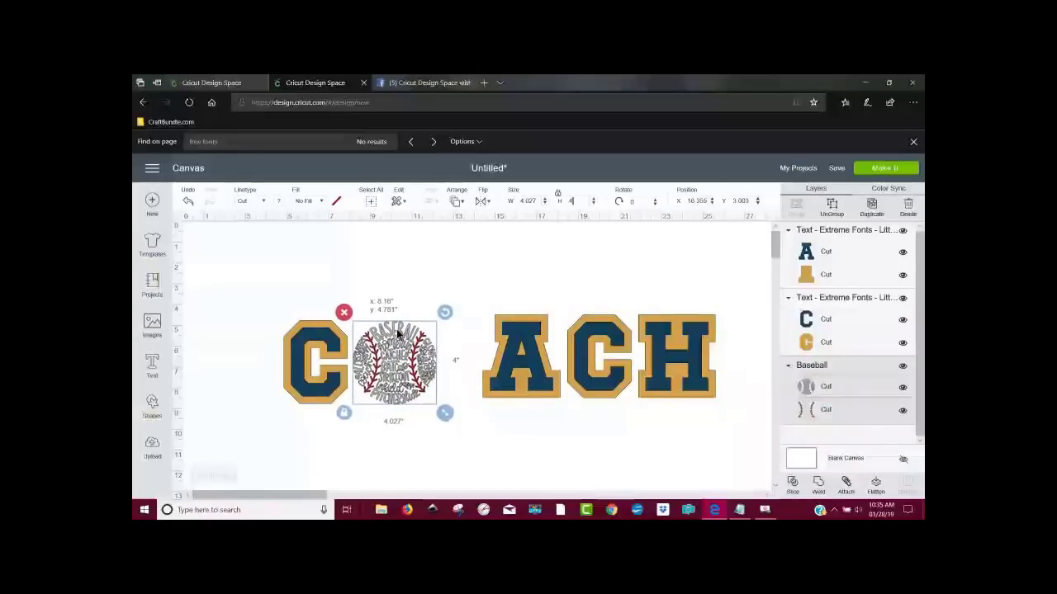
left_click_drag(529, 374, 492, 378)
left_click(666, 442)
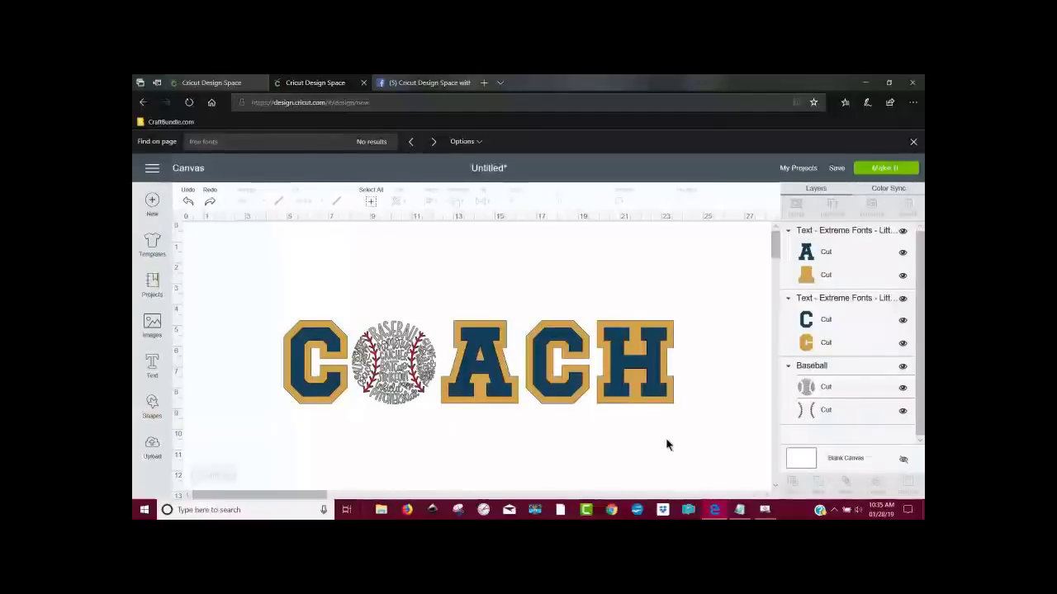
left_click(839, 273)
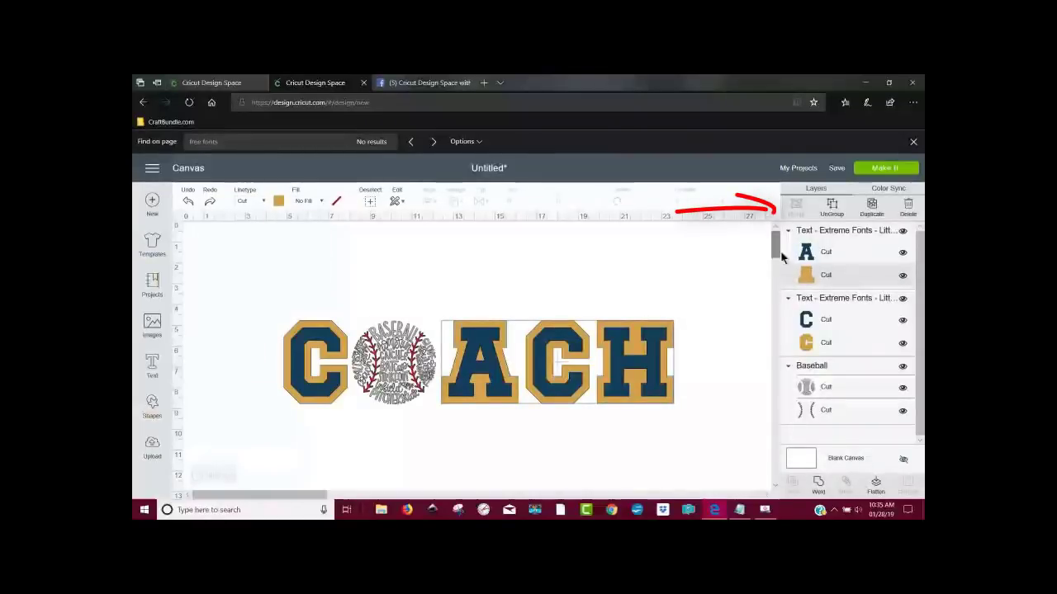
left_click(851, 251)
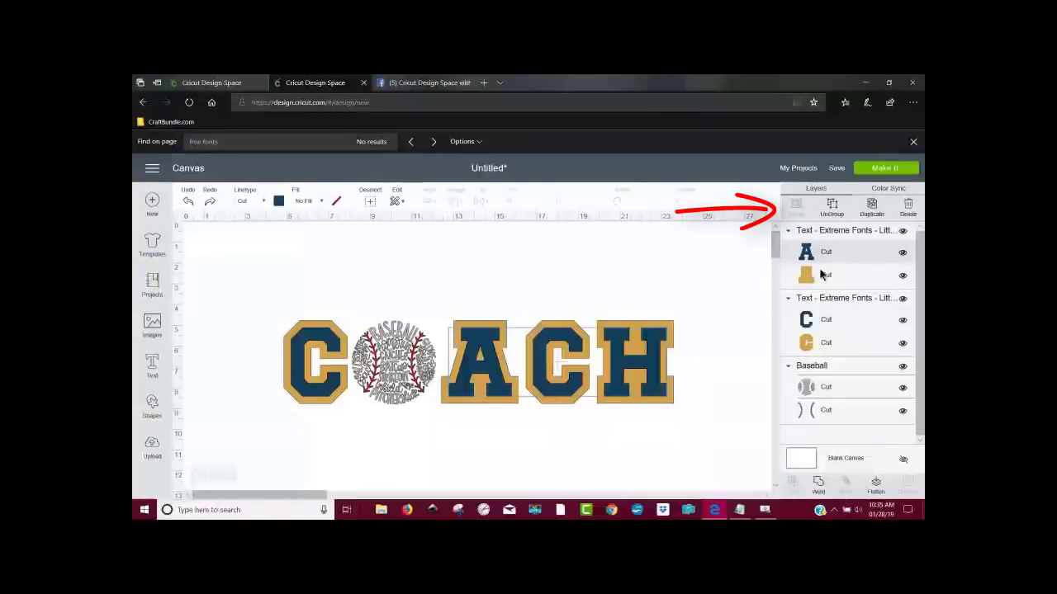
Step: Ungroup the ACH and C text groups into separate navy and gold layers
left_click(832, 208)
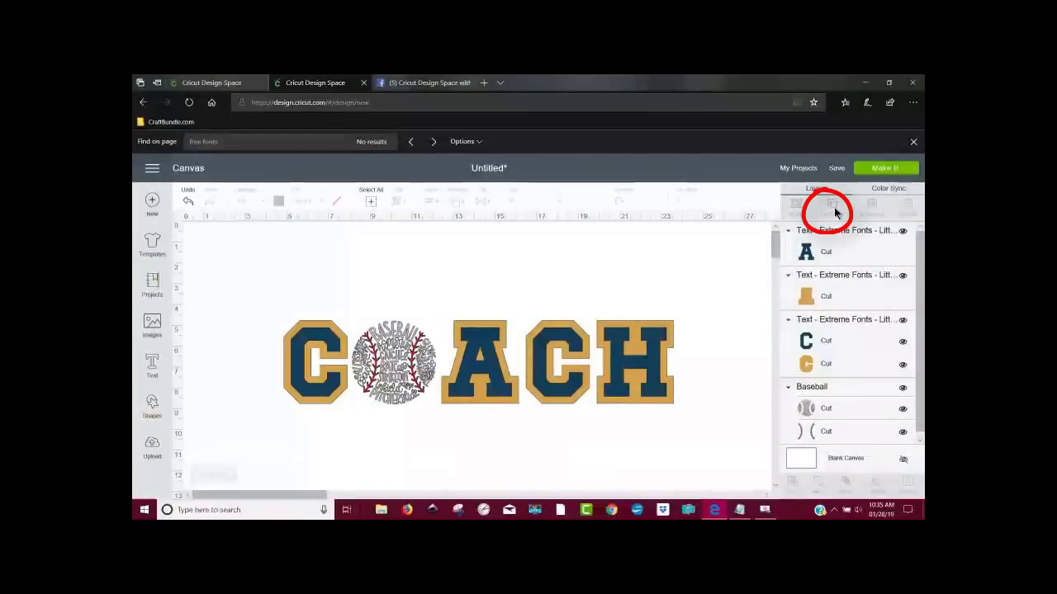
left_click(840, 353)
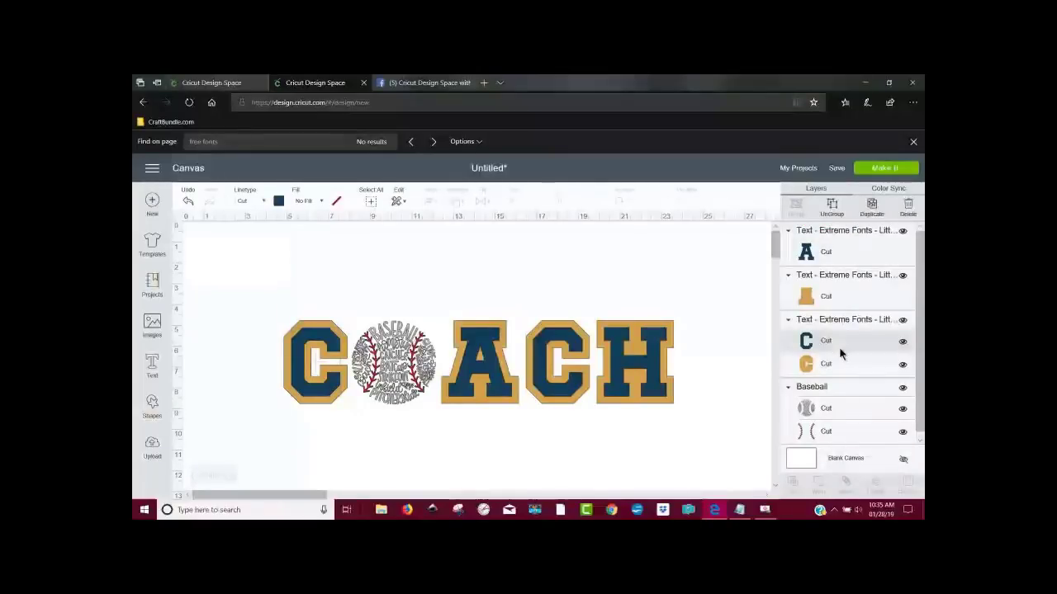
left_click(832, 208)
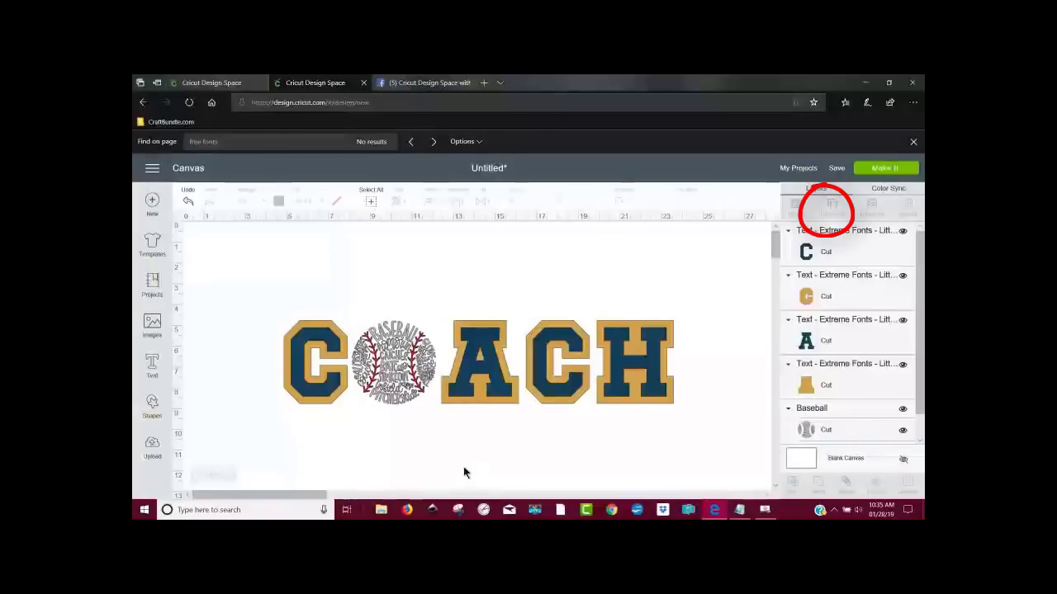
left_click(314, 392)
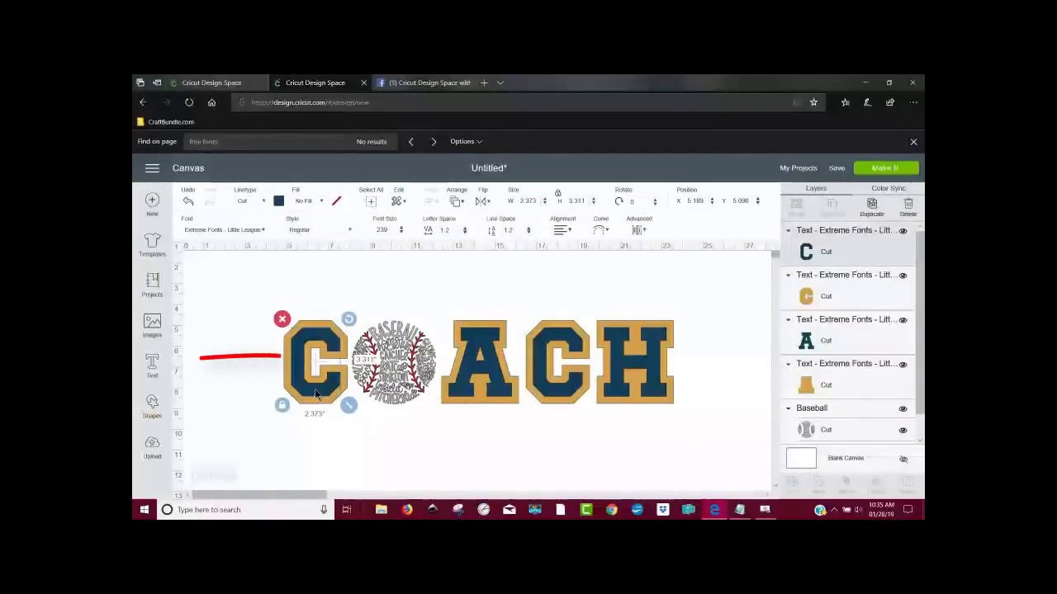
Step: Select all the COACH pieces and Attach the navy C and ACH letter layers
left_click(468, 371, "shift")
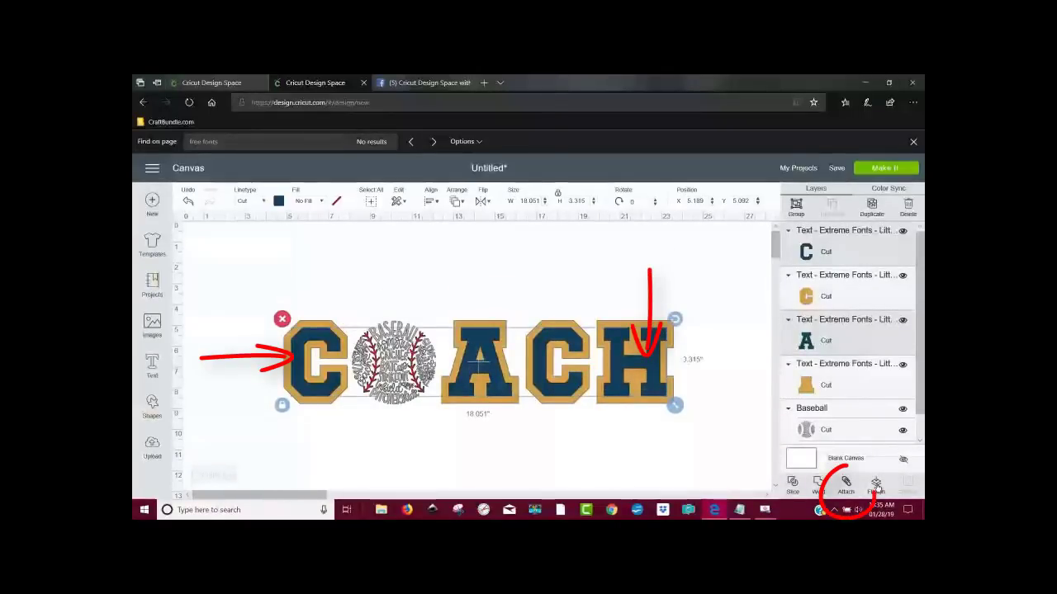
left_click(846, 484)
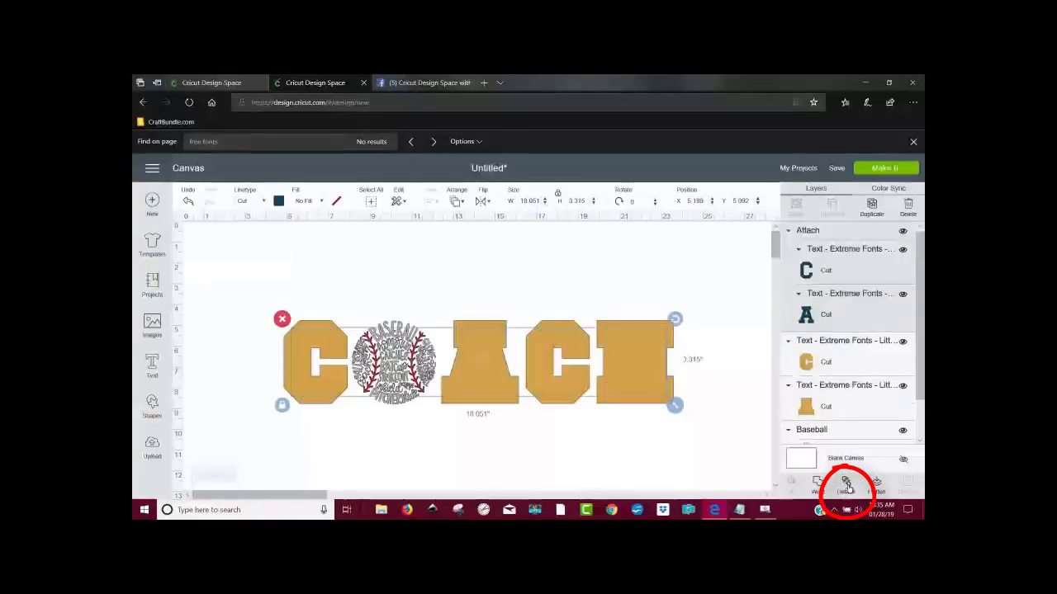
left_click(675, 476)
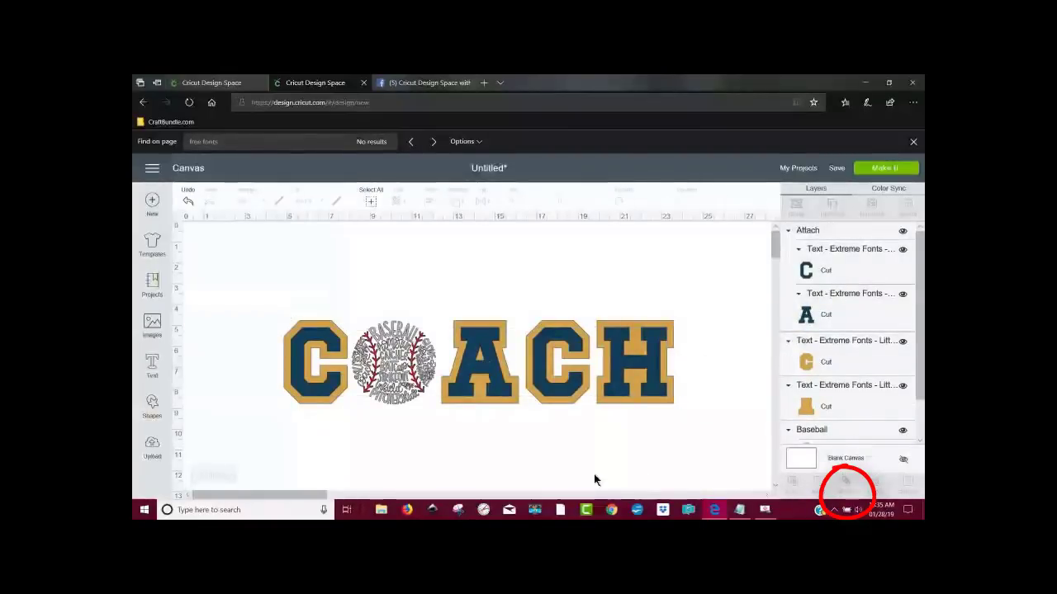
left_click(312, 405)
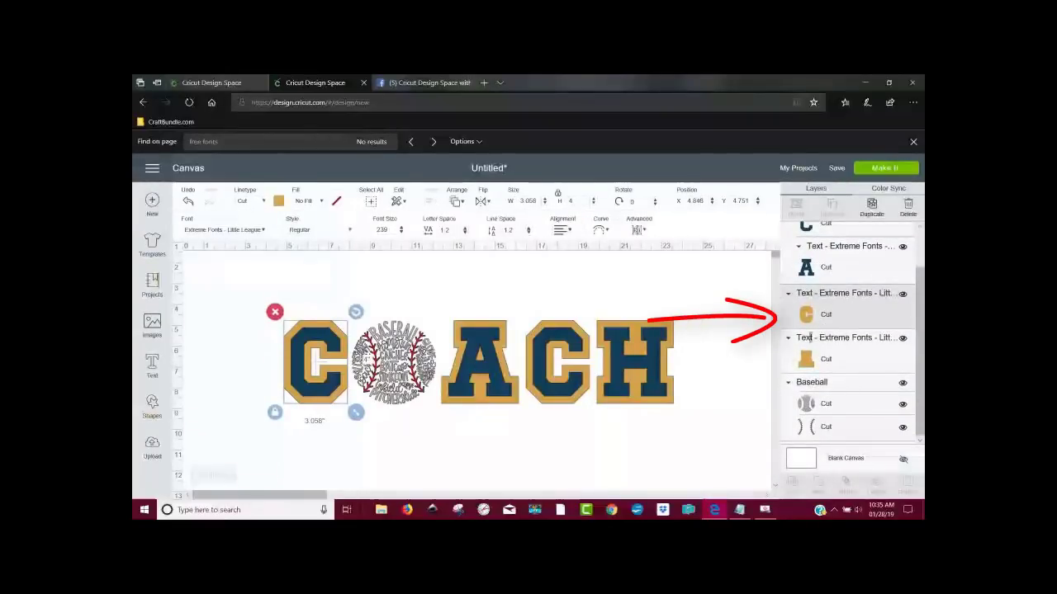
left_click(634, 403, "shift")
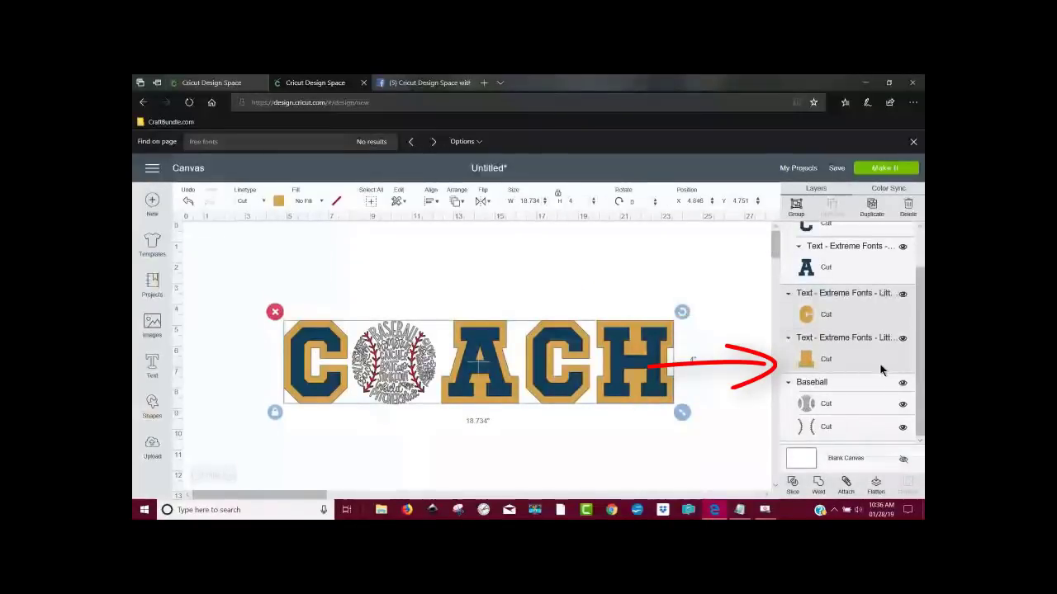
left_click(846, 483)
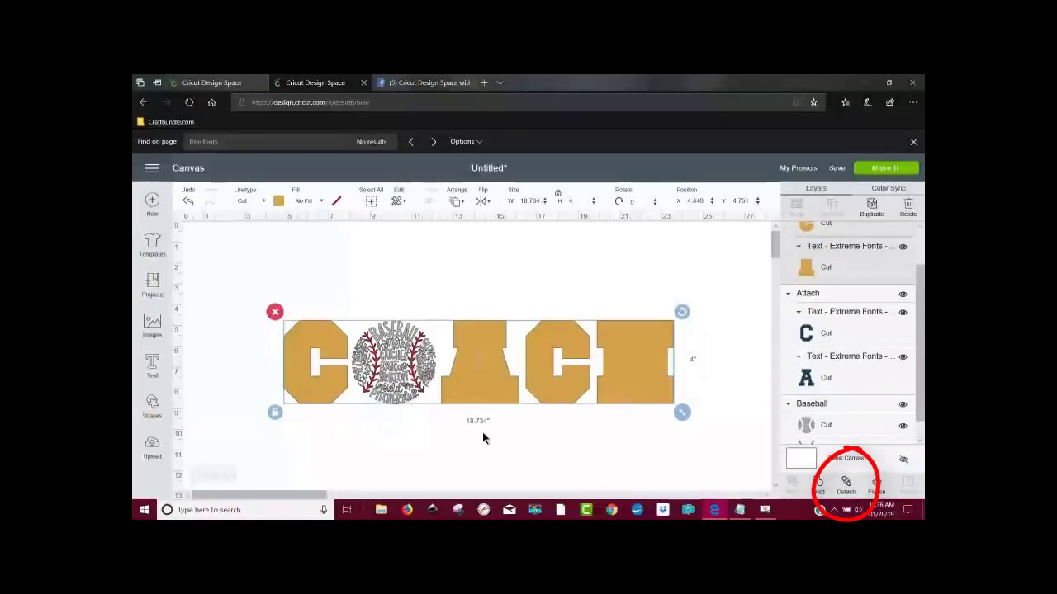
Step: Reorder the navy letter groups in the Layers panel, undoing the last move
left_click(835, 296)
mouse_move(832, 262)
left_mouse_down()
mouse_move(829, 190)
mouse_move(829, 285)
mouse_move(829, 247)
left_mouse_up()
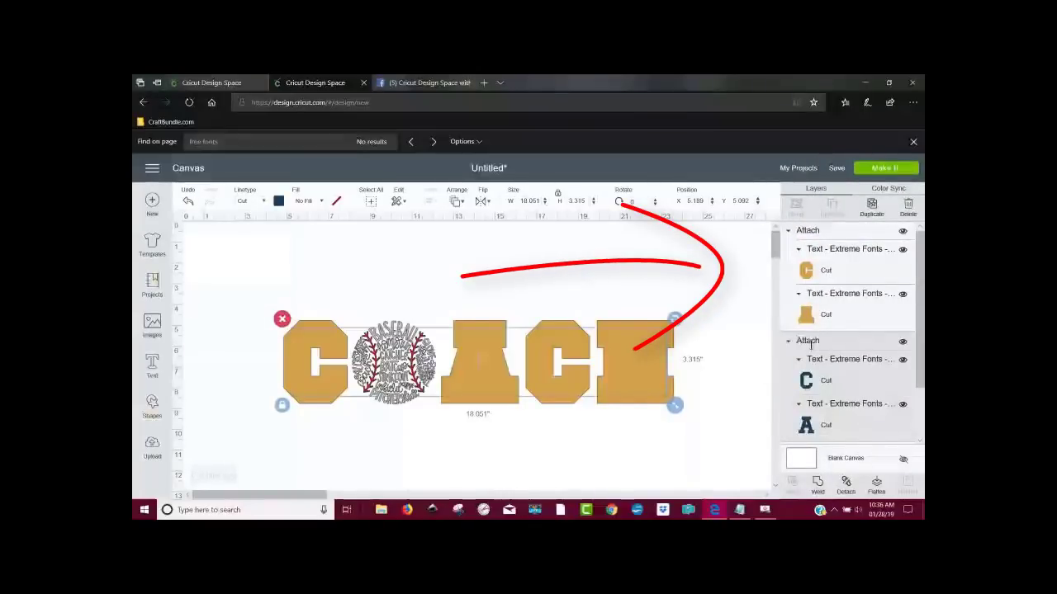
left_click_drag(816, 341, 807, 341)
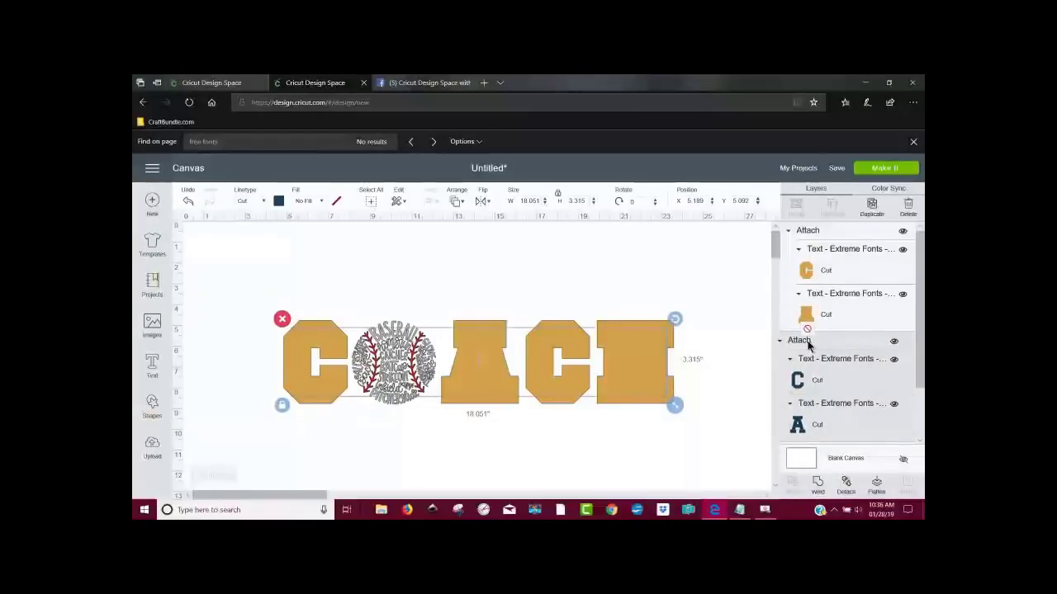
left_click_drag(807, 342, 758, 297)
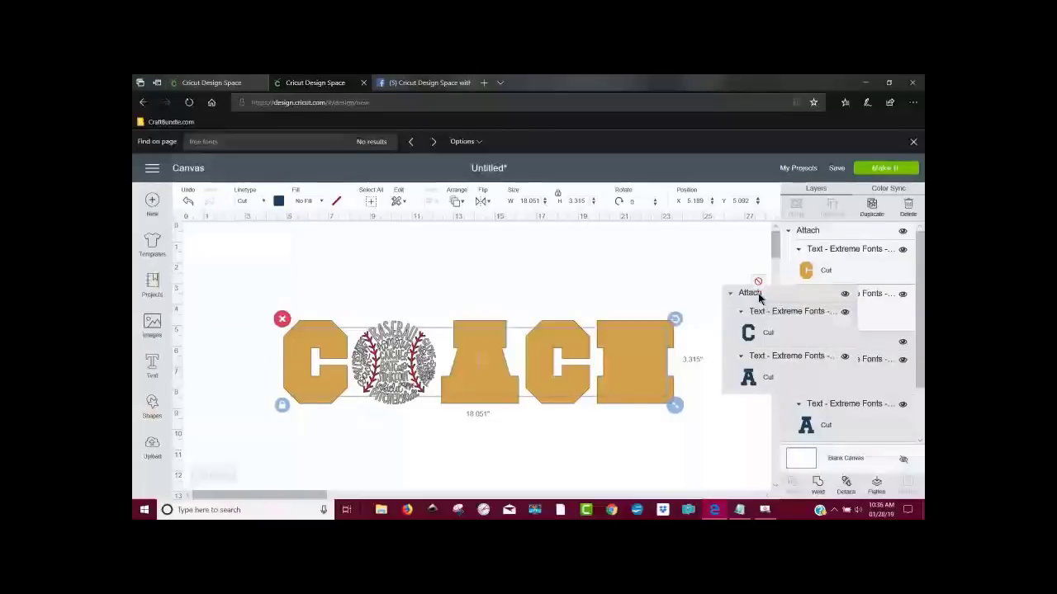
left_click_drag(759, 297, 812, 214)
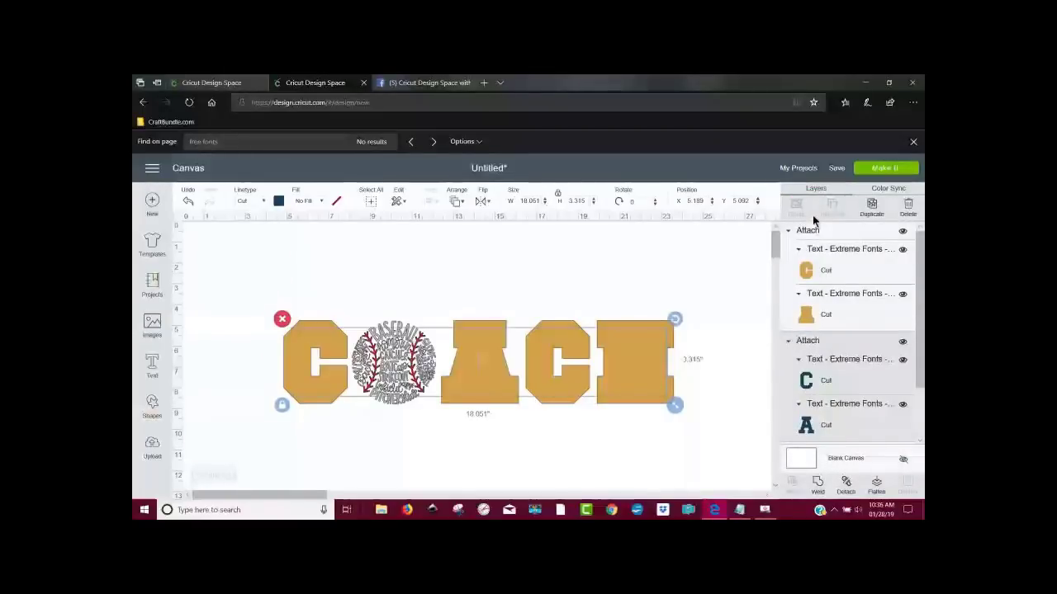
left_click_drag(817, 378, 815, 228)
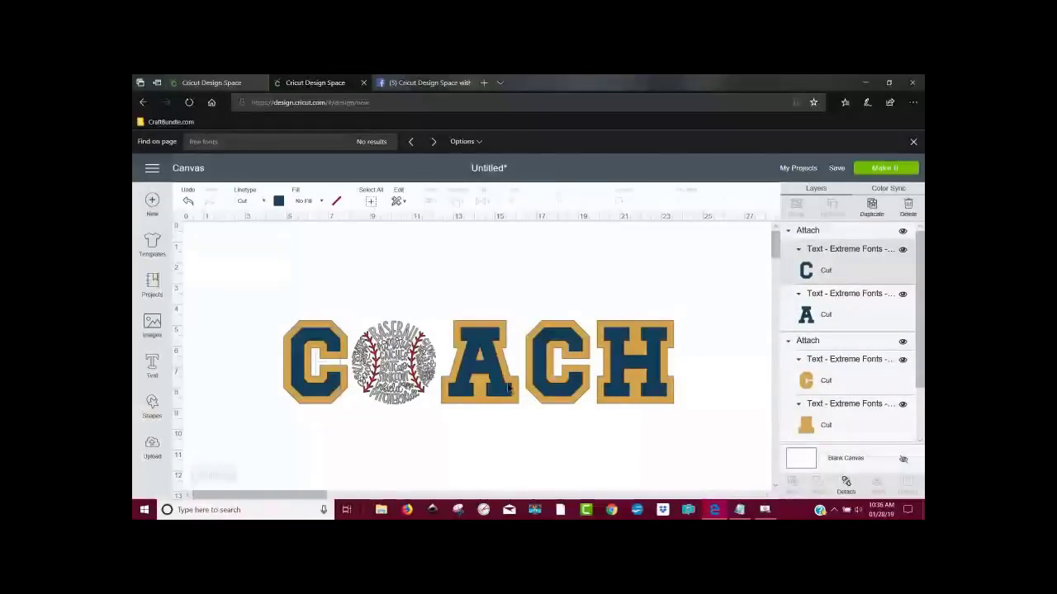
key("ctrl+z")
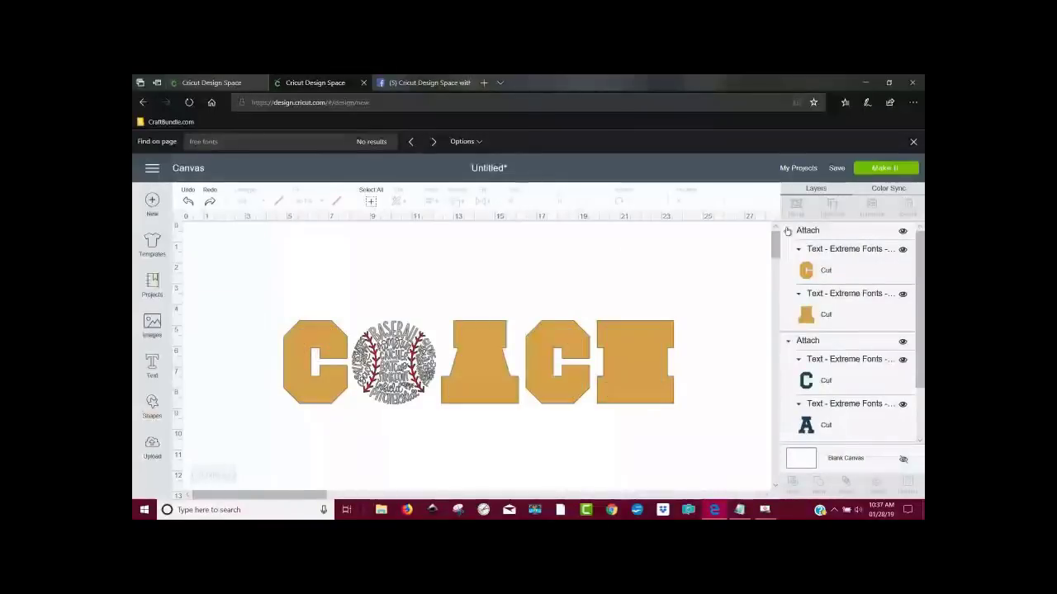
Step: Send both gold letter layers to the back behind the navy letters
left_click(857, 272)
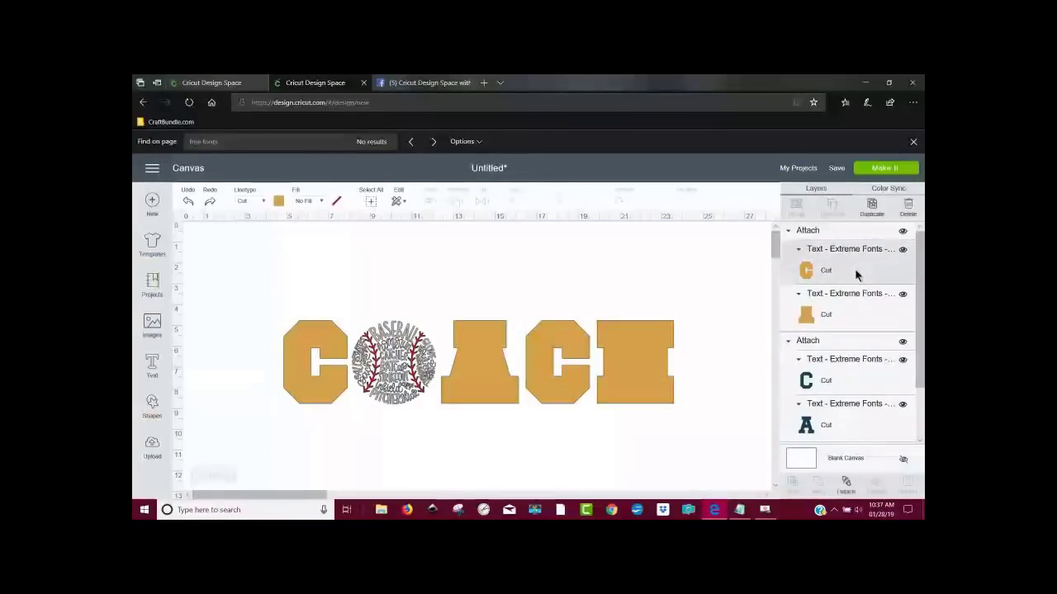
left_click(842, 319, "shift")
right_click(640, 371)
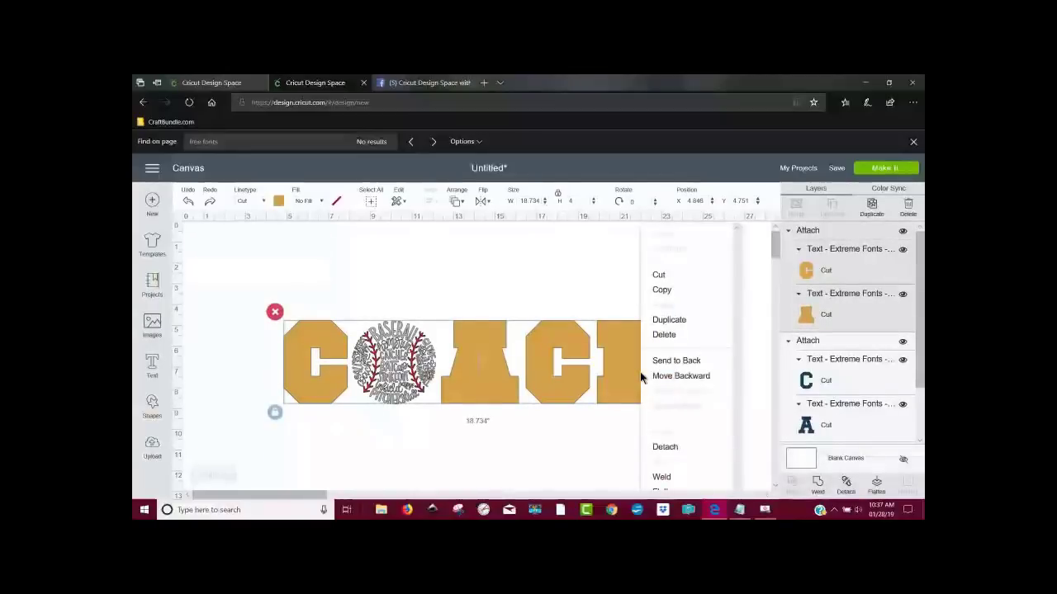
left_click(676, 361)
left_click(627, 431)
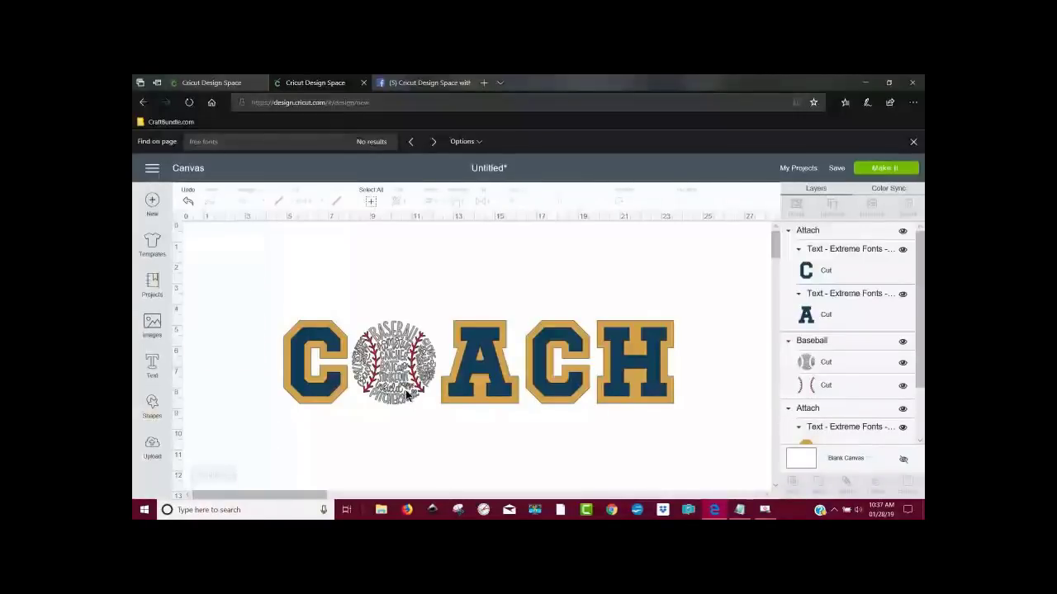
left_click(889, 168)
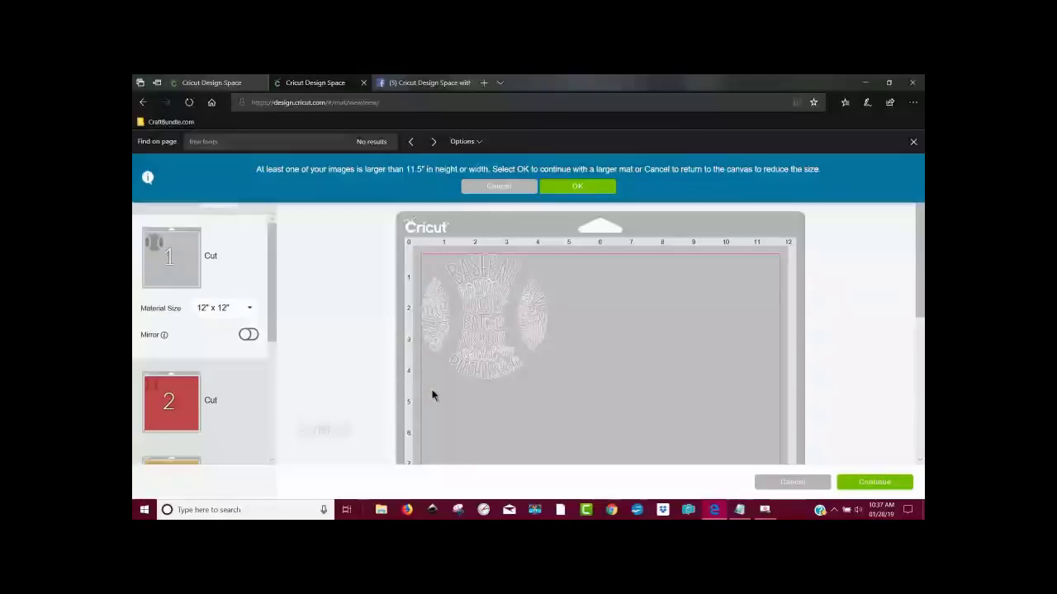
left_click(164, 402)
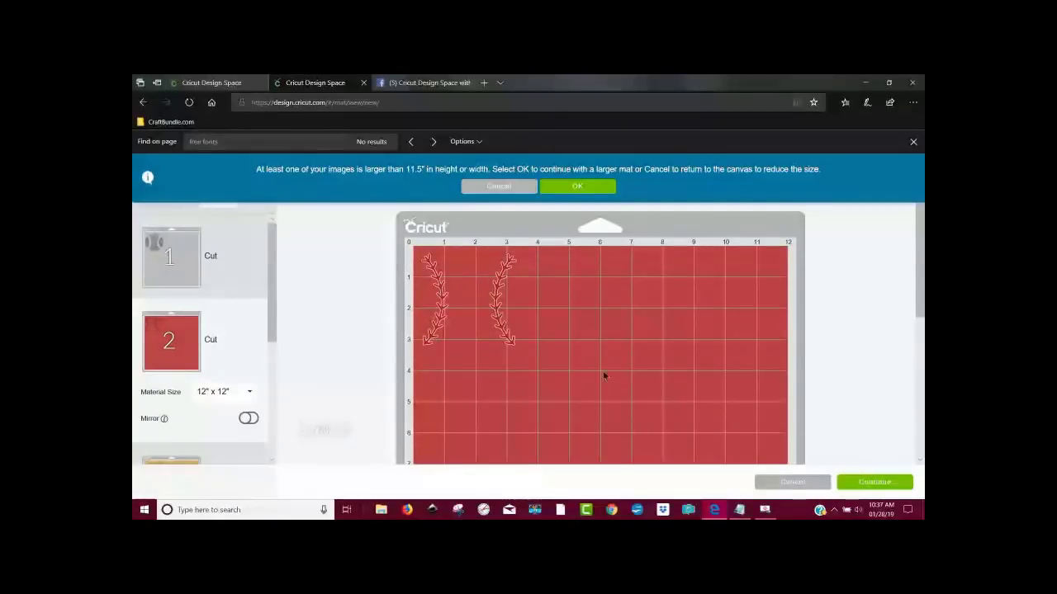
scroll(271, 264, "down", 3)
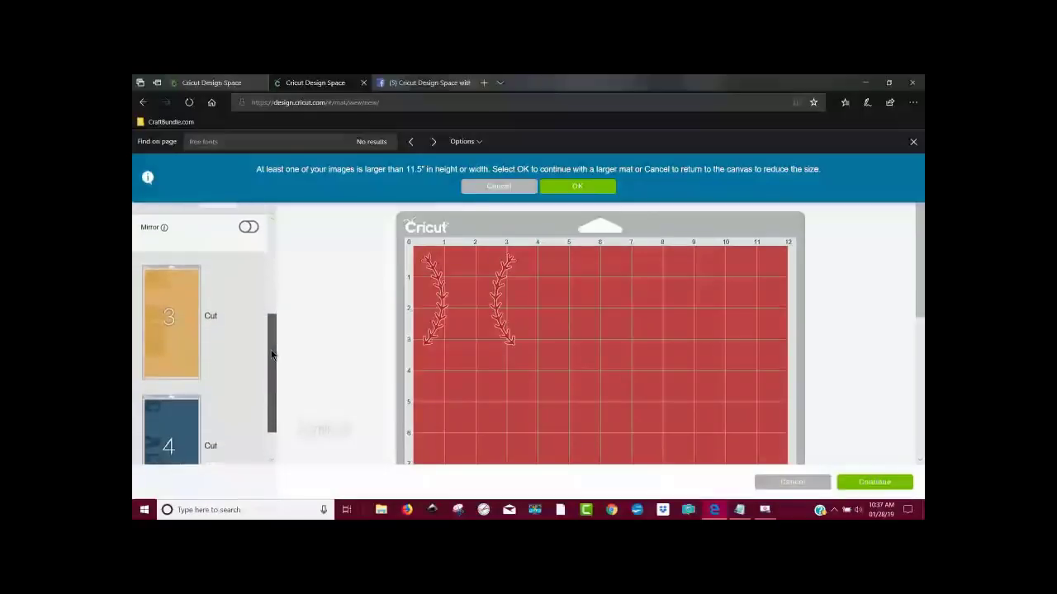
left_click(169, 317)
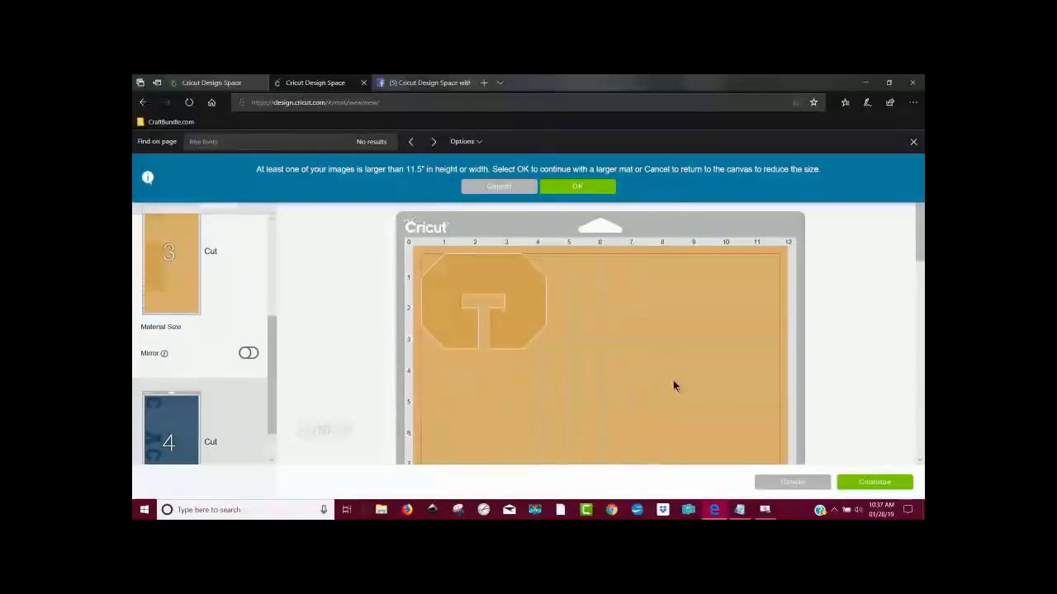
scroll(684, 380, "down", 3)
scroll(684, 381, "down", 5)
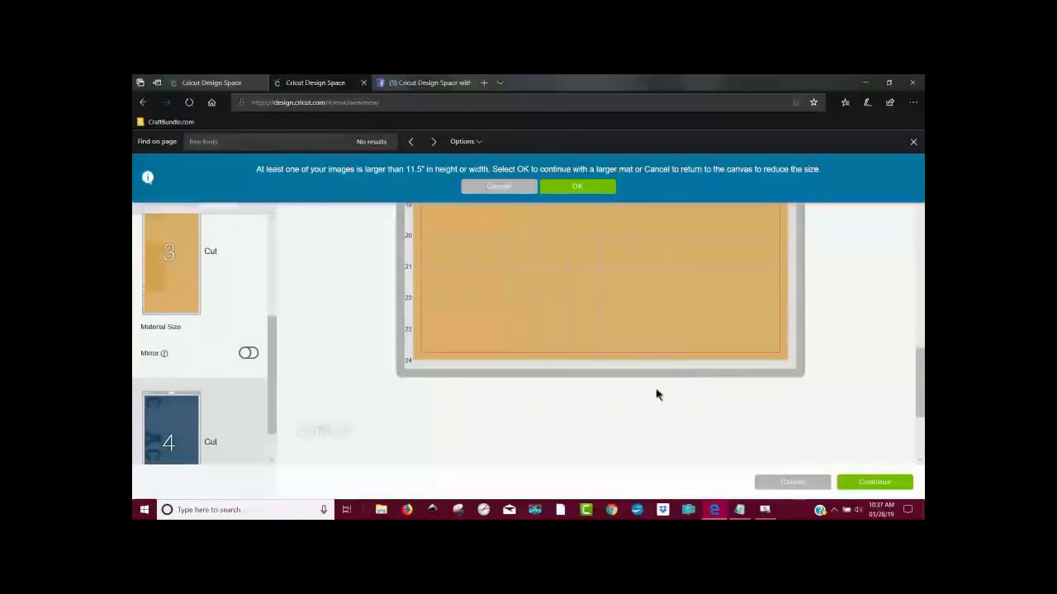
left_click(163, 420)
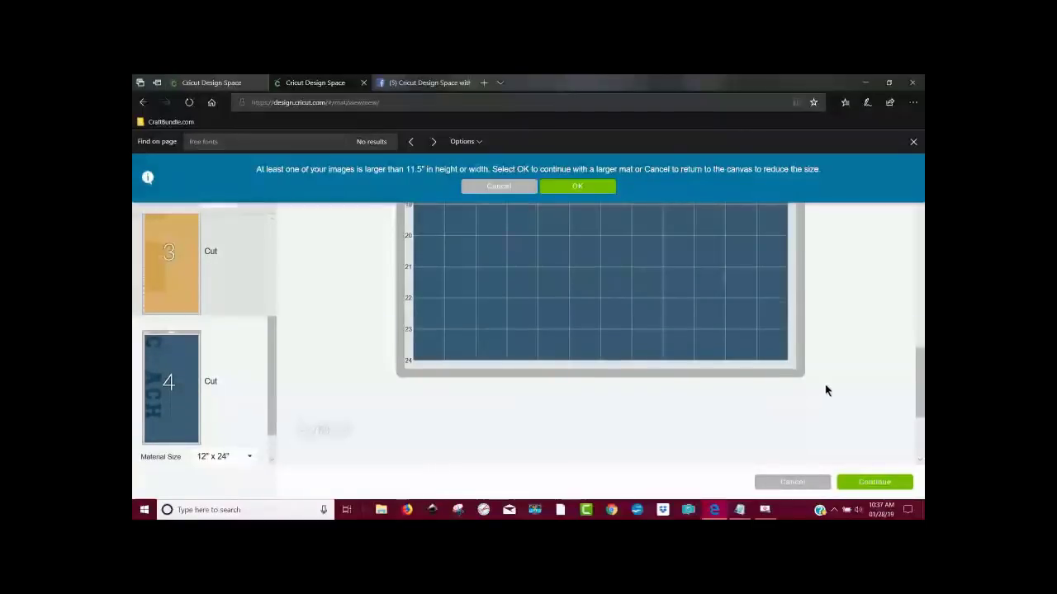
scroll(825, 390, "up", 5)
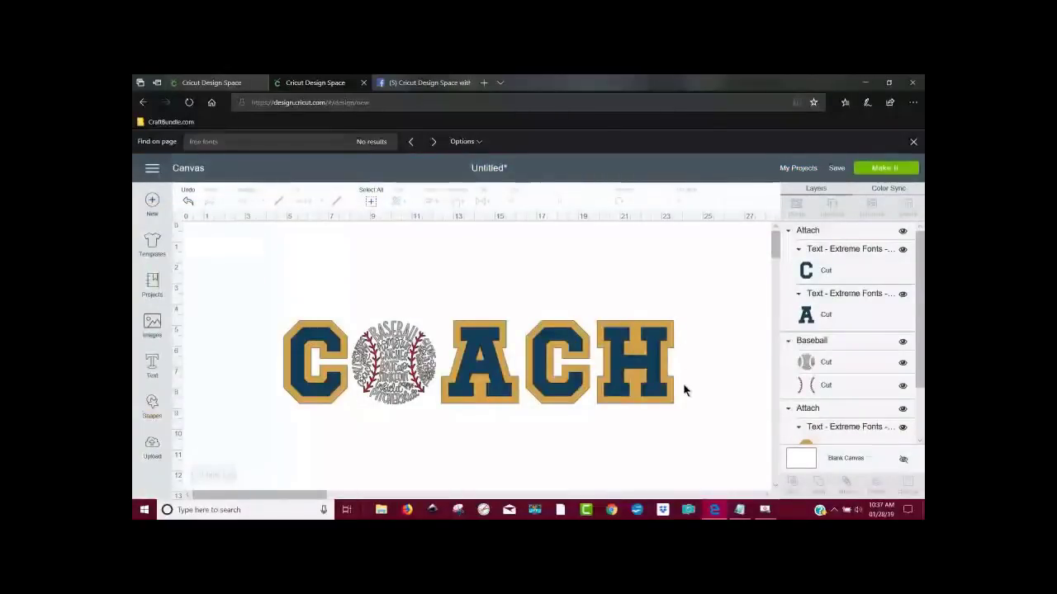
Step: Select all of COACH and scale it down to 11.039 x 2.374 in
left_click_drag(704, 430, 240, 297)
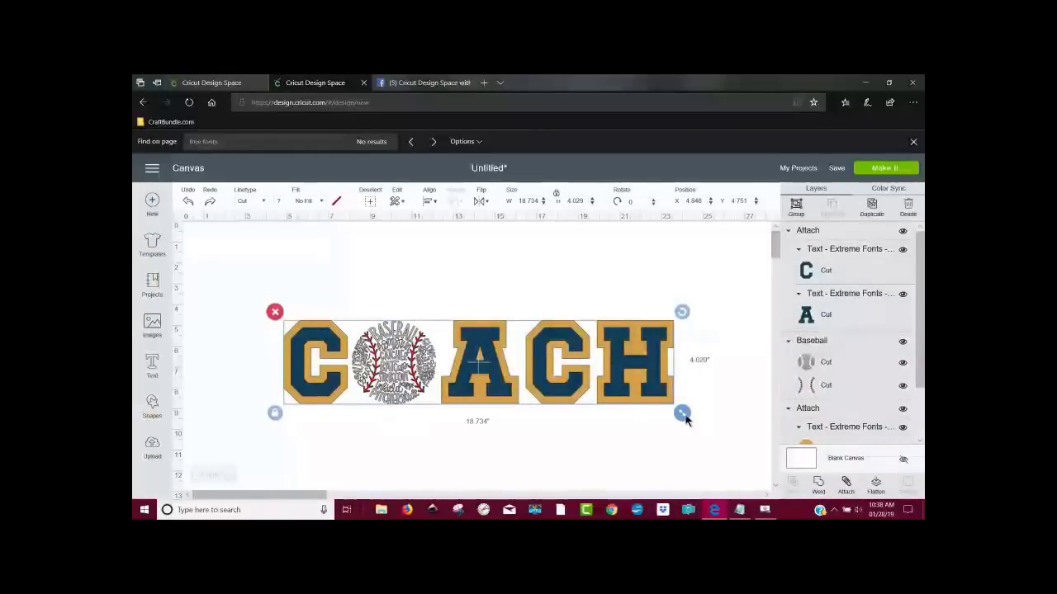
left_click_drag(675, 416, 551, 385)
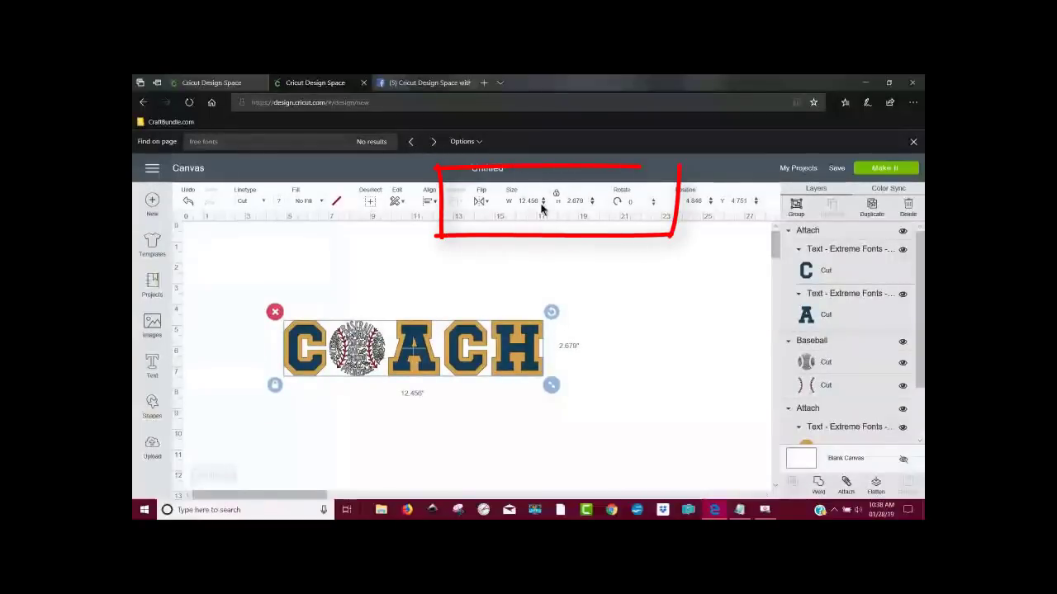
left_click_drag(550, 385, 521, 378)
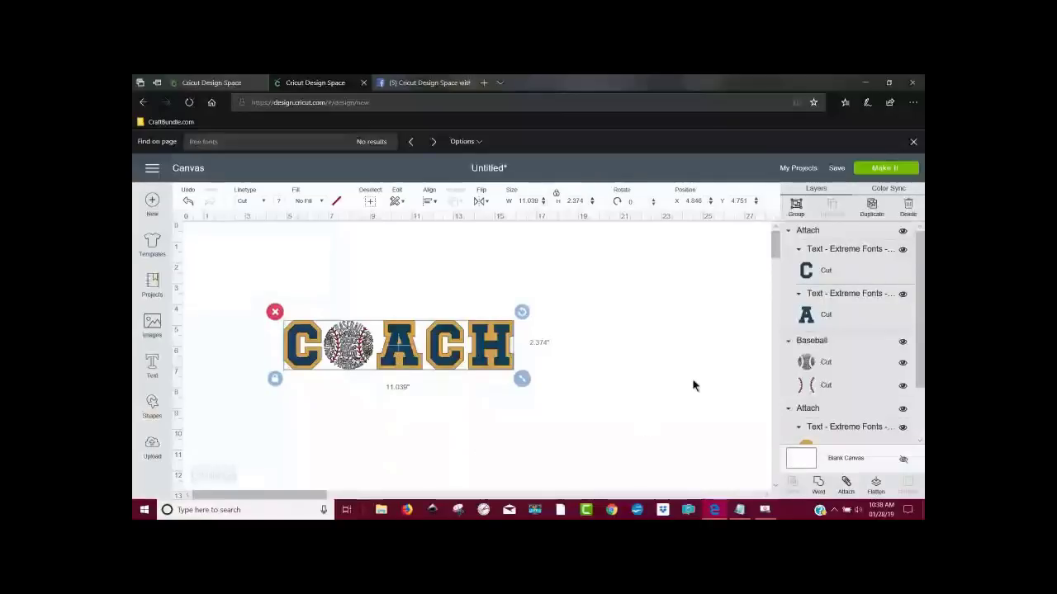
Step: Send the resized COACH to Make It and preview mats 3 (gold), 4 (navy) and 1 (baseball)
left_click(884, 168)
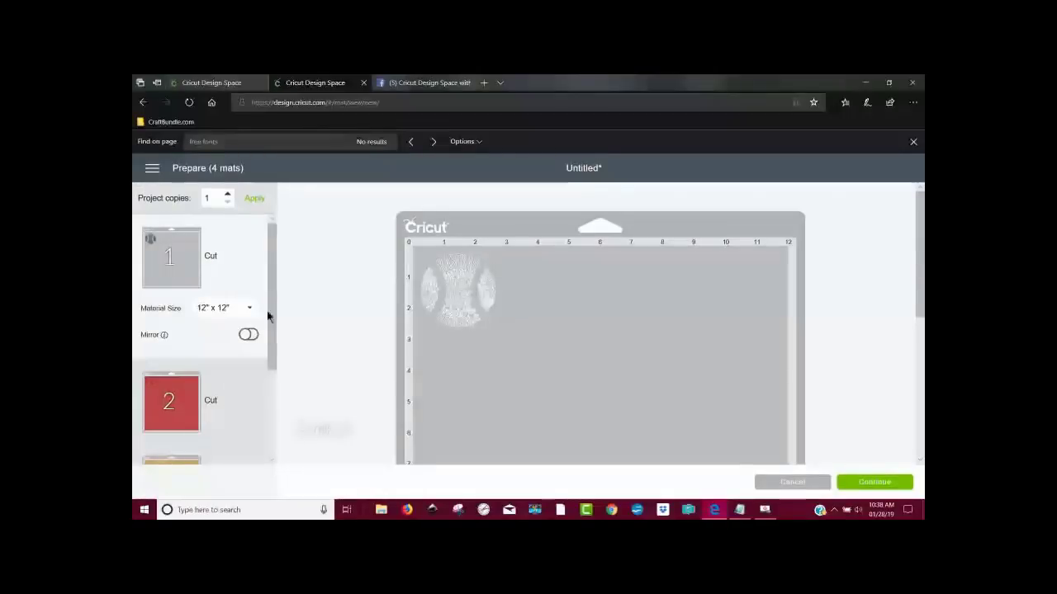
left_click_drag(274, 267, 273, 355)
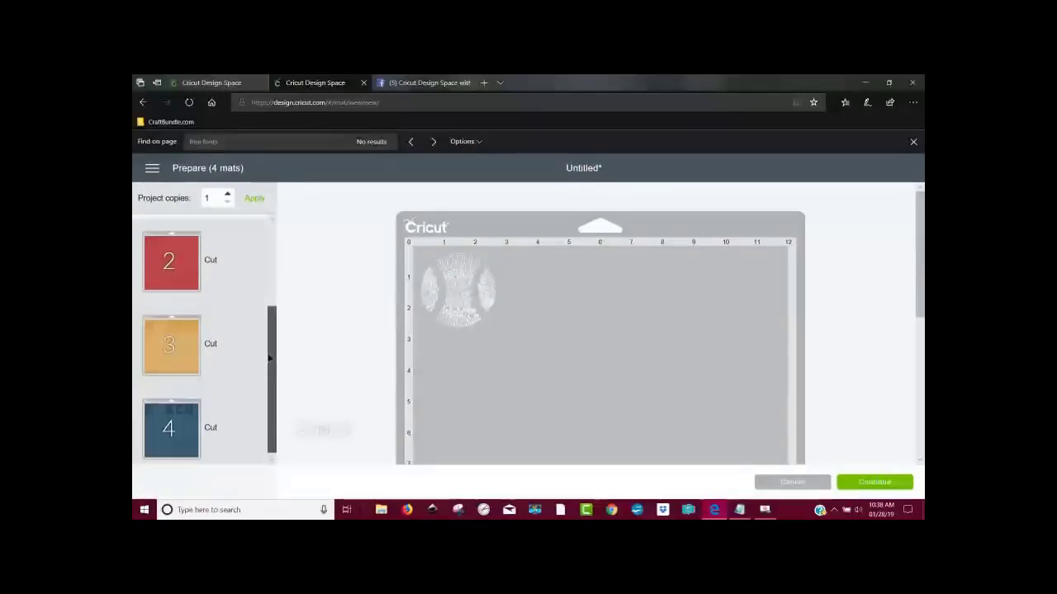
left_click(184, 362)
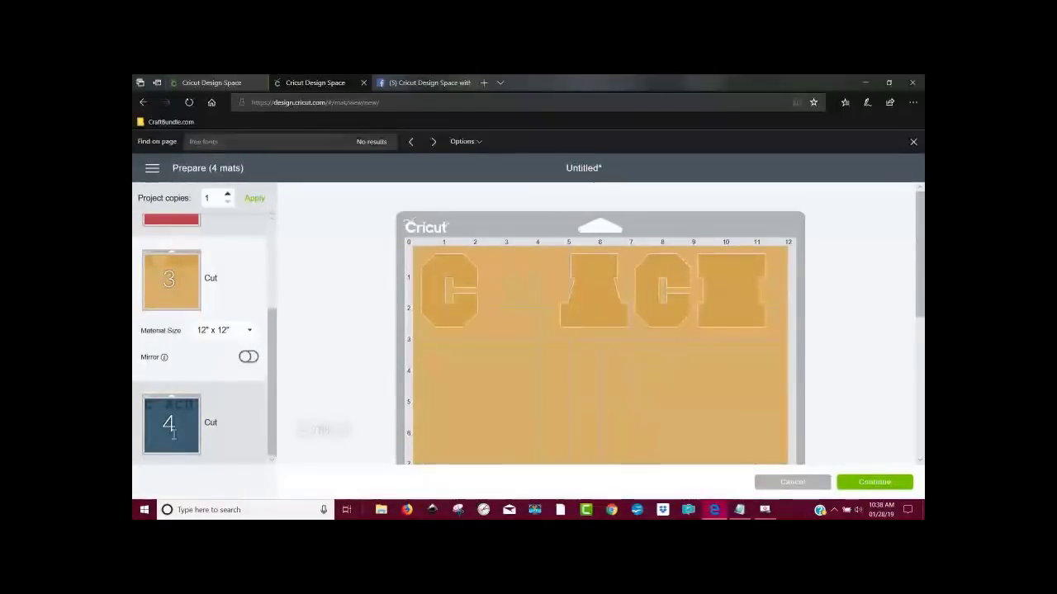
left_click(172, 427)
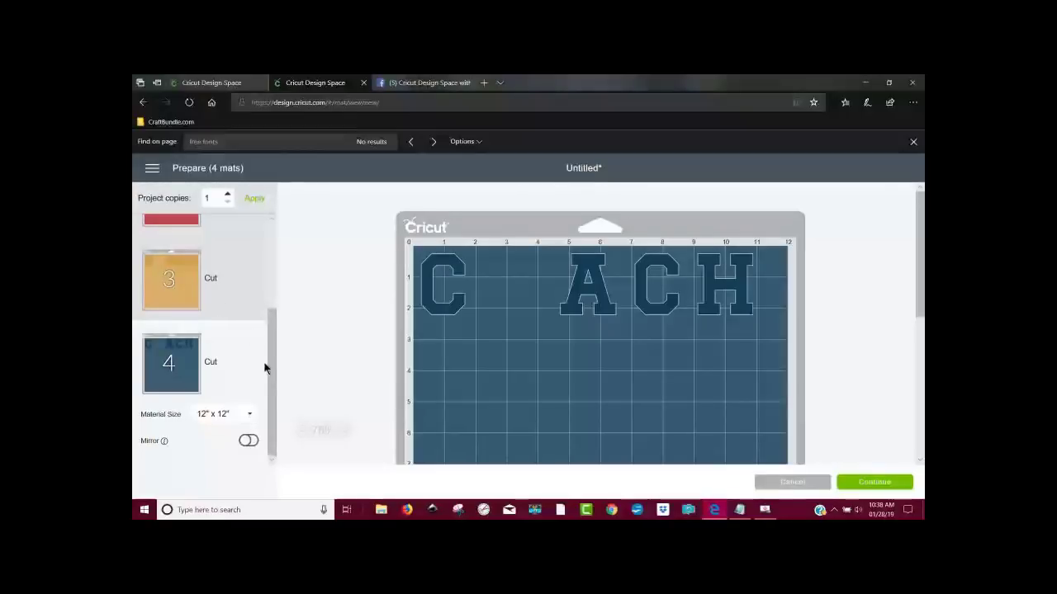
left_click_drag(272, 388, 273, 297)
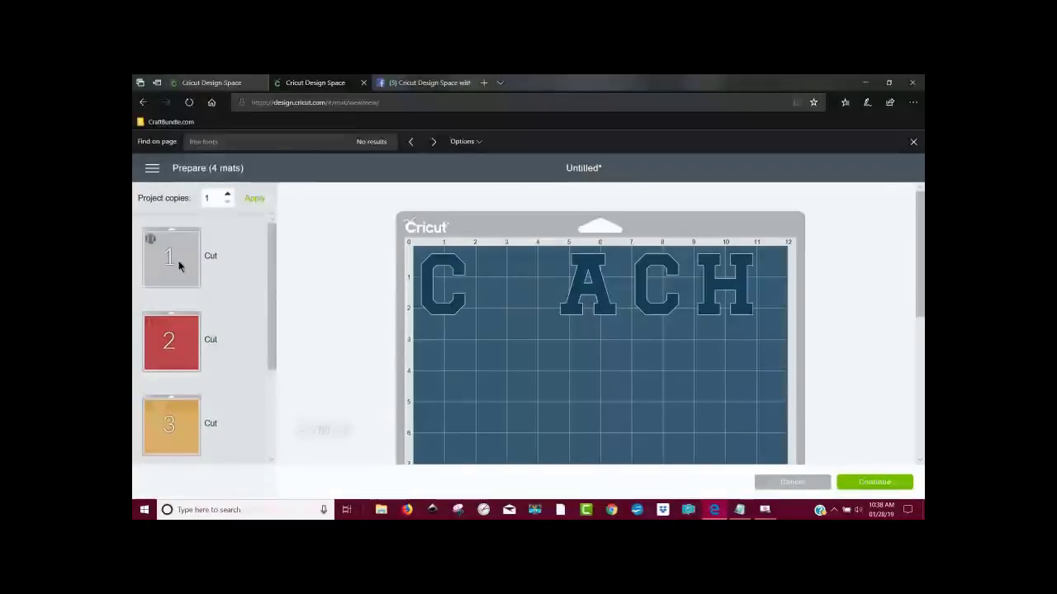
left_click(179, 261)
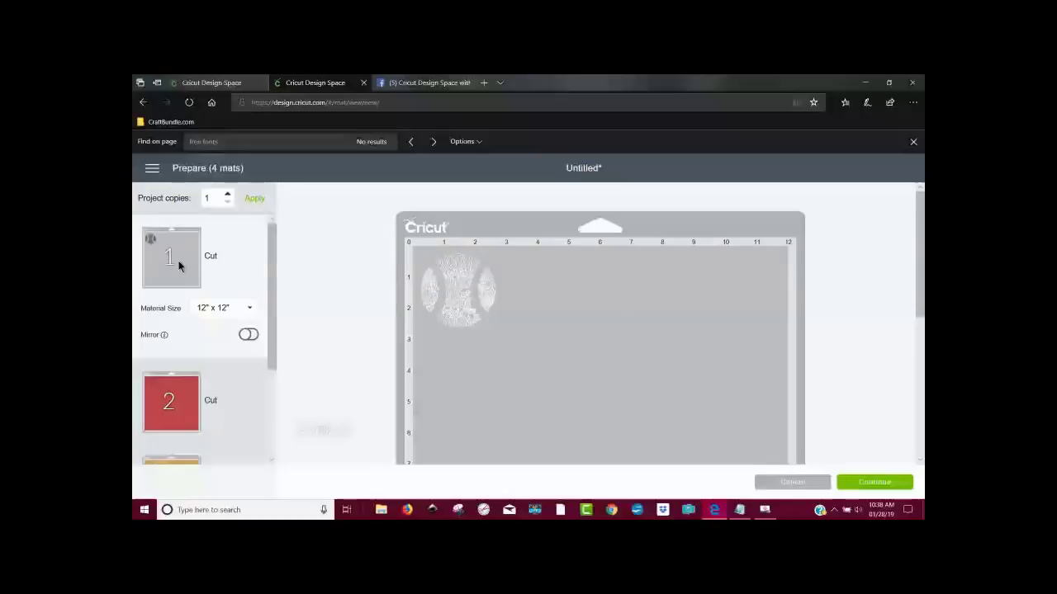